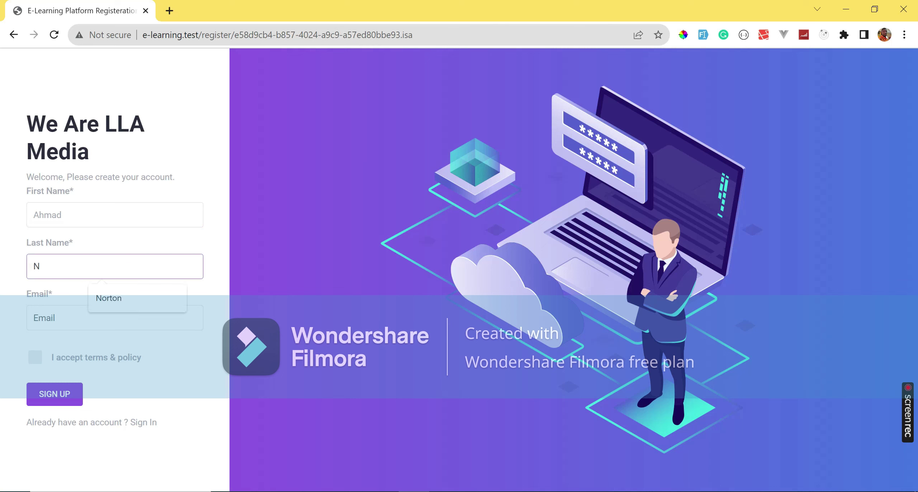
Enter the instructor's e-mail, accept the terms & policy, and submit the registration.
{"action": "key", "text": "Tab"}
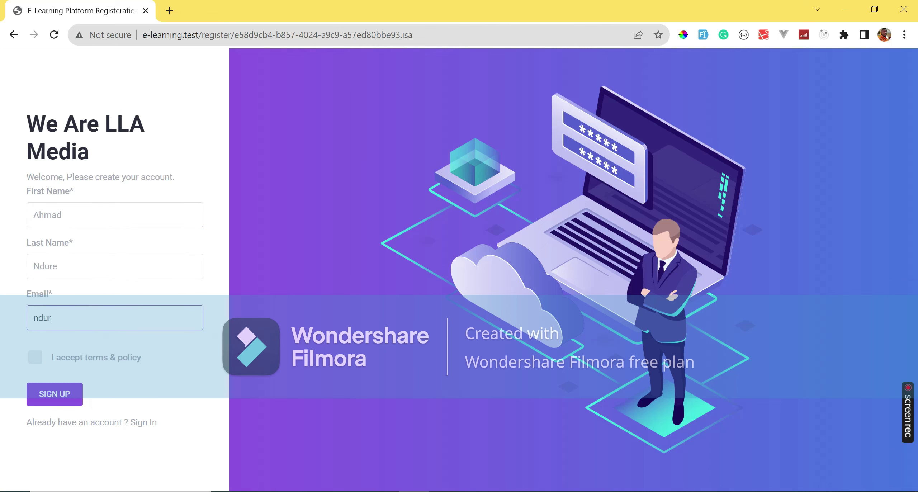
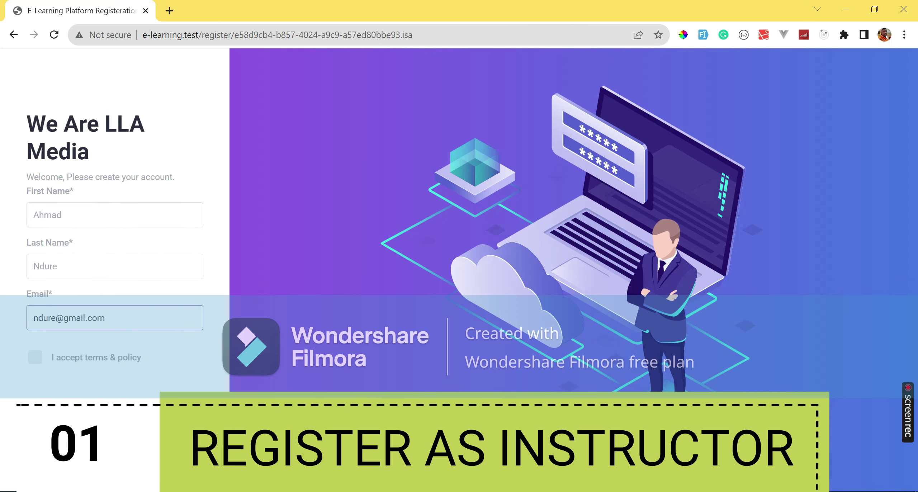
{"action": "left_click", "coordinate": [36, 357]}
{"action": "key", "text": "Return"}
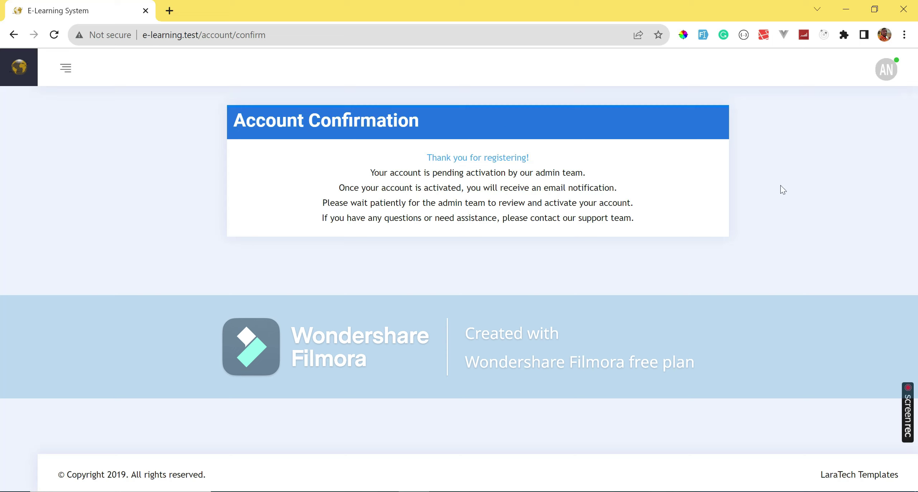
Open e-learning.test in a new incognito window and sign in as admin.
{"action": "left_click", "coordinate": [905, 36]}
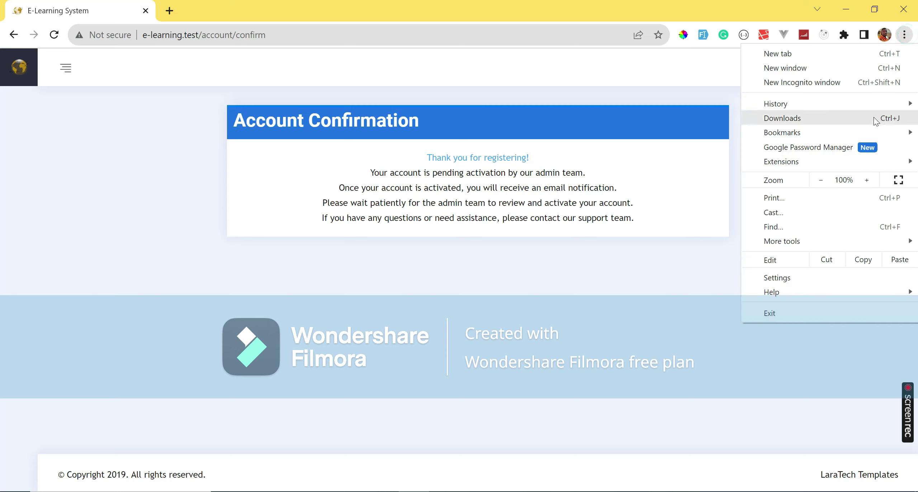
{"action": "left_click", "coordinate": [839, 87]}
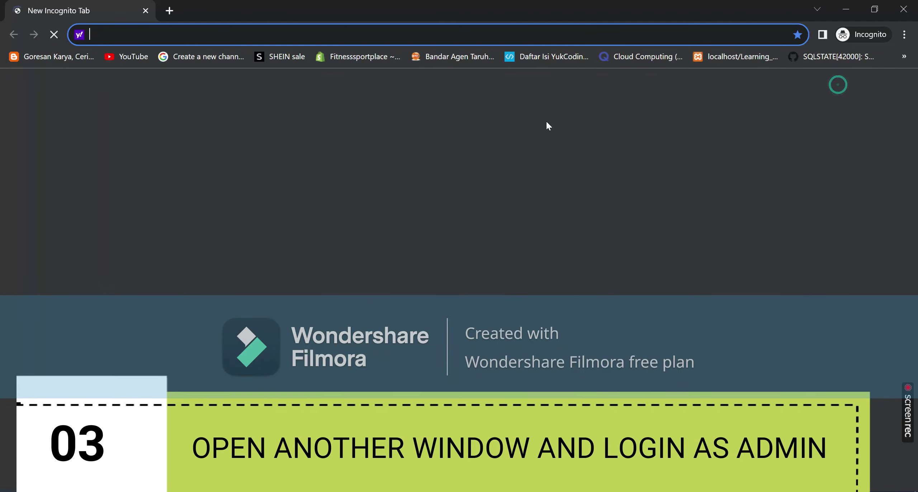
{"action": "type", "text": "e-learning.test"}
{"action": "key", "text": "Return"}
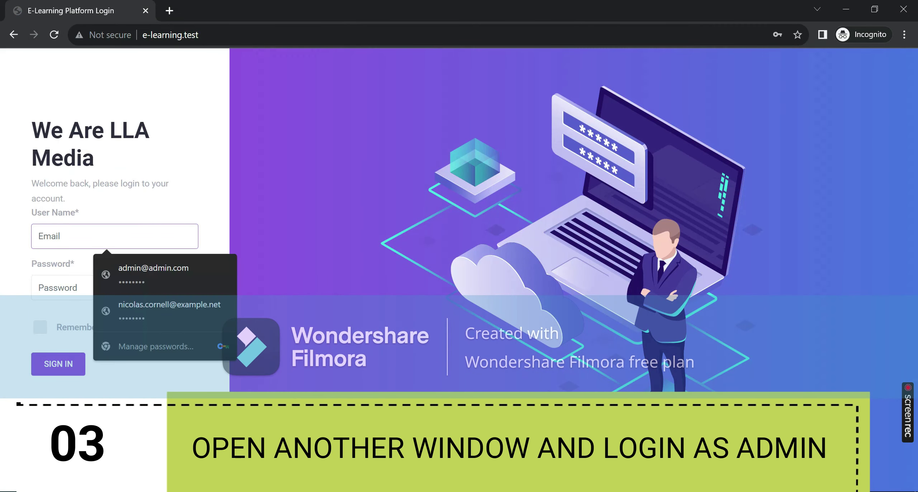
{"action": "left_click", "coordinate": [148, 269]}
{"action": "key", "text": "Return"}
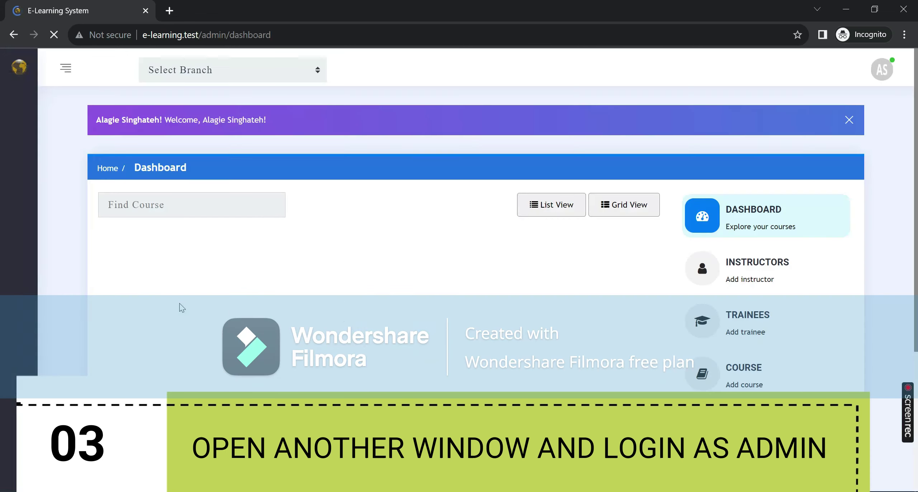
Set the new instructor's status to Active in the Instructors list, then return to the instructor's window.
{"action": "mouse_move", "coordinate": [11, 168]}
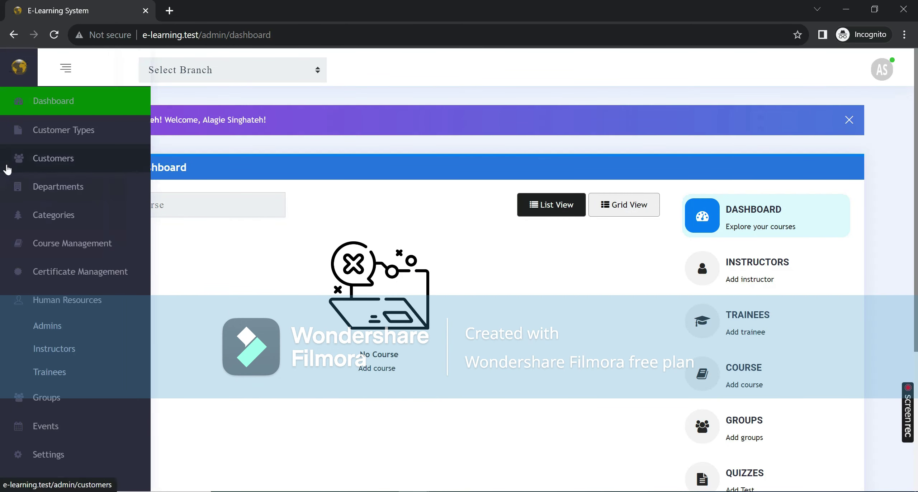
{"action": "left_click", "coordinate": [43, 354]}
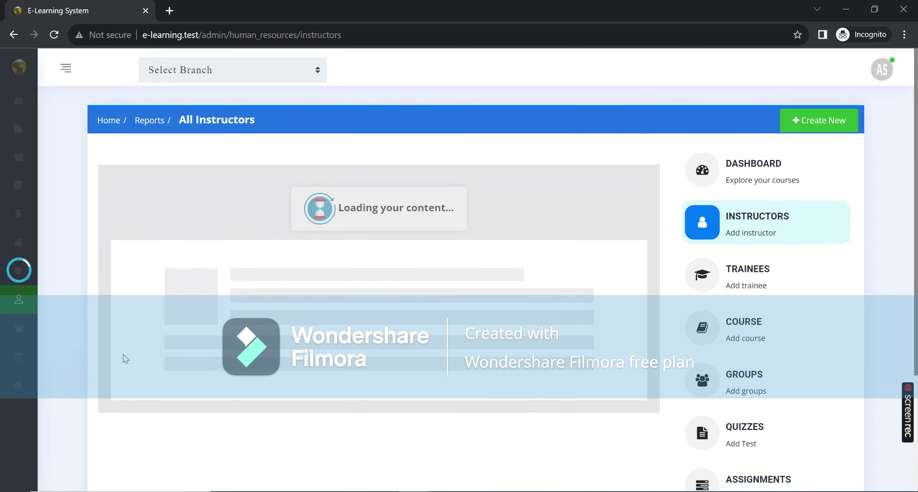
{"action": "left_click_drag", "start_coordinate": [148, 244], "coordinate": [160, 244]}
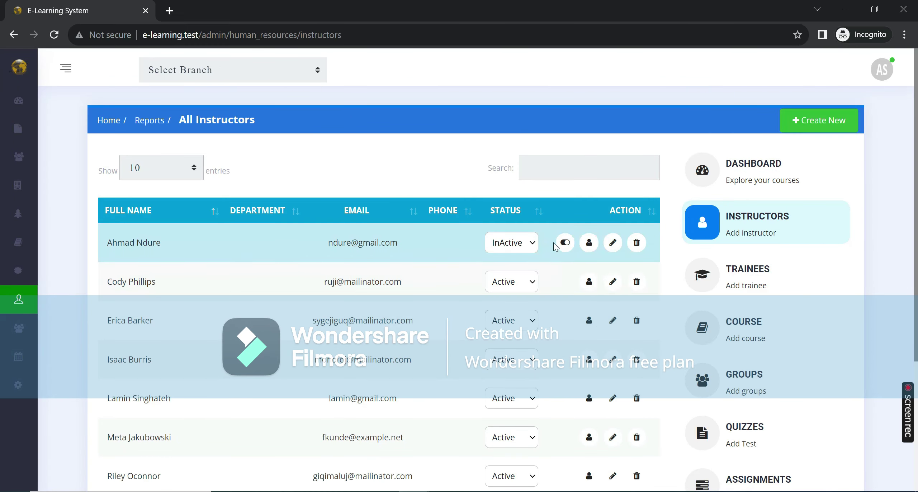
{"action": "left_click", "coordinate": [565, 243]}
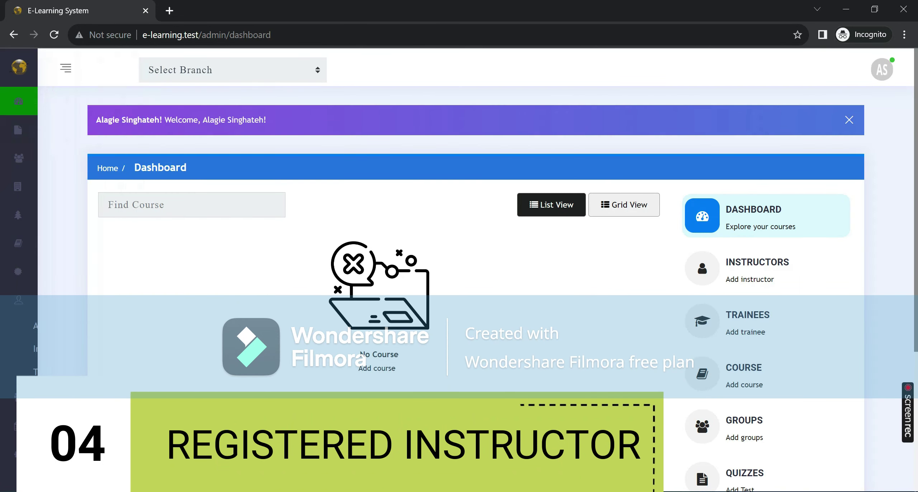
{"action": "left_click", "coordinate": [877, 67]}
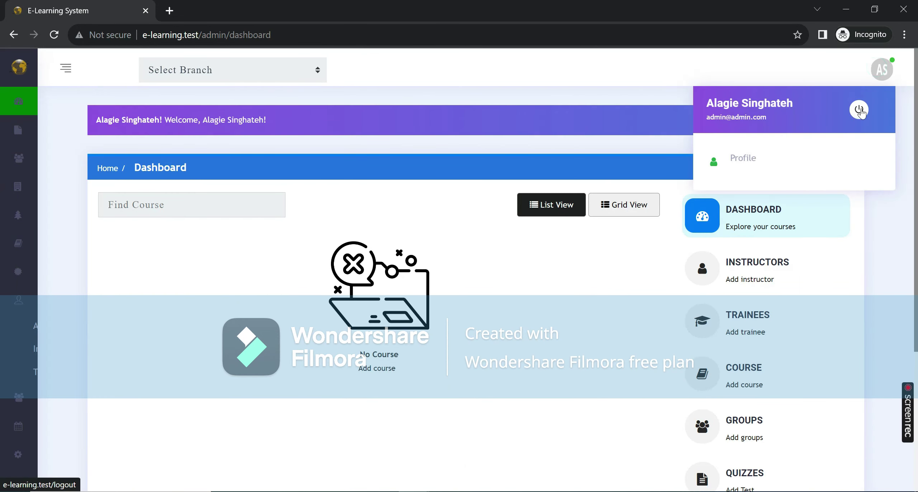
{"action": "left_click", "coordinate": [61, 349]}
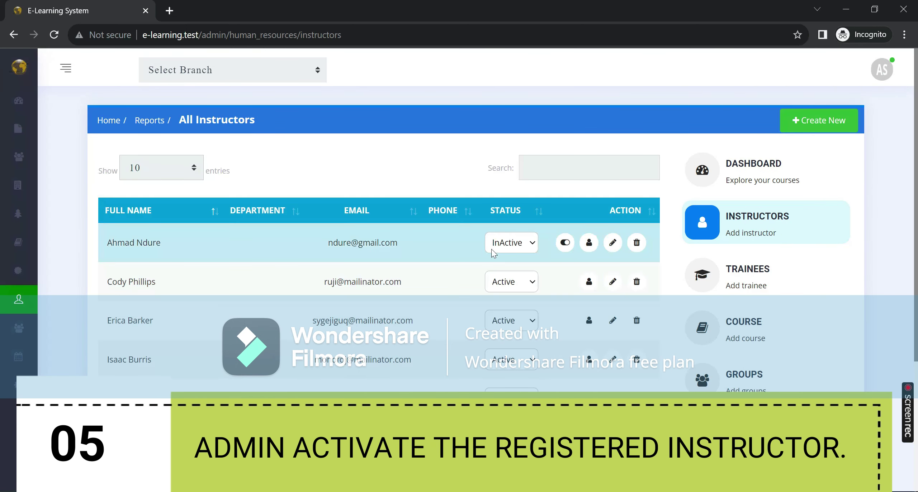
{"action": "left_click", "coordinate": [529, 251]}
{"action": "left_click", "coordinate": [508, 259]}
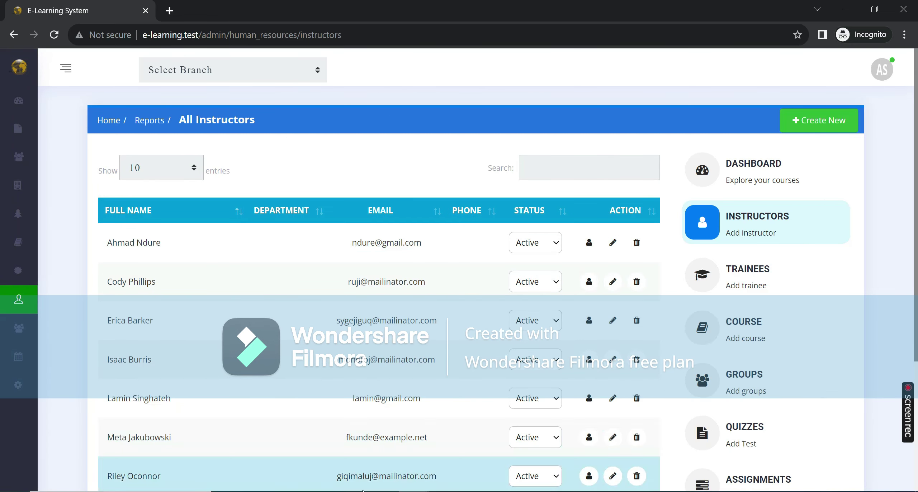
{"action": "left_click", "coordinate": [344, 395]}
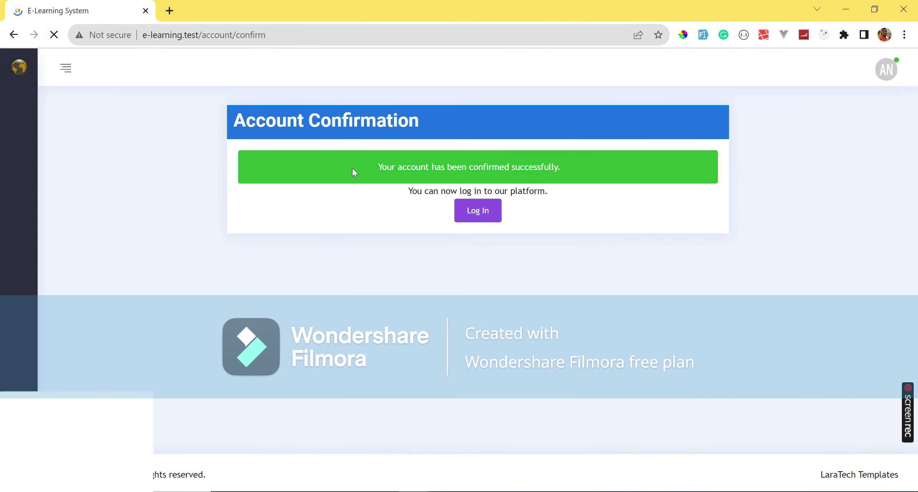
Log in as the confirmed instructor and look over the welcome dashboard.
{"action": "left_click", "coordinate": [473, 212]}
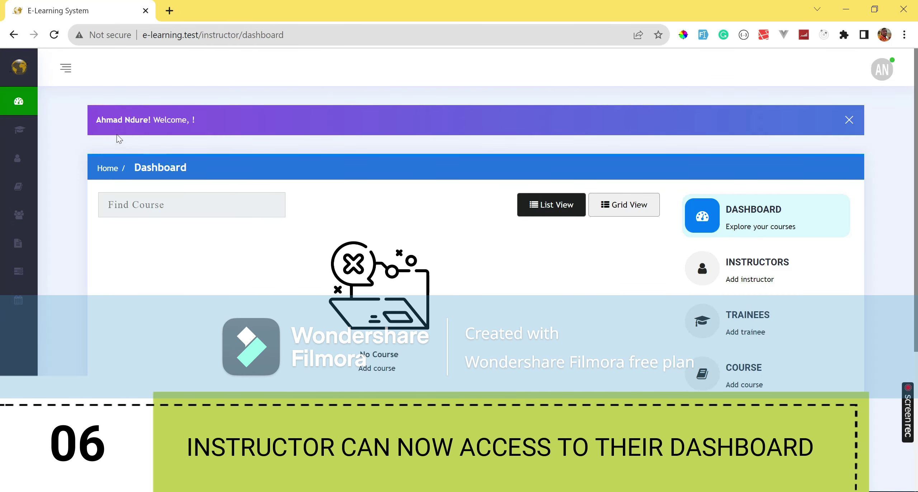
{"action": "left_click_drag", "start_coordinate": [96, 120], "coordinate": [195, 121]}
{"action": "left_click", "coordinate": [184, 138]}
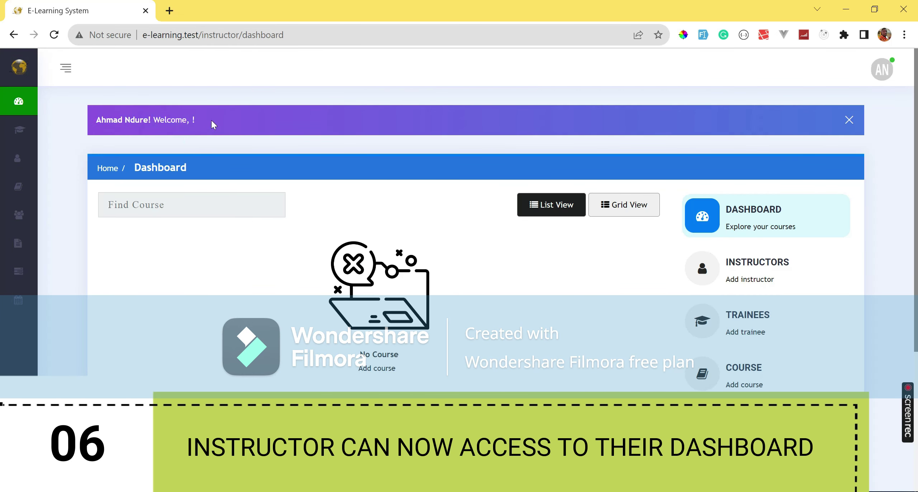
{"action": "scroll", "coordinate": [466, 251], "scroll_direction": "down", "scroll_amount": 2}
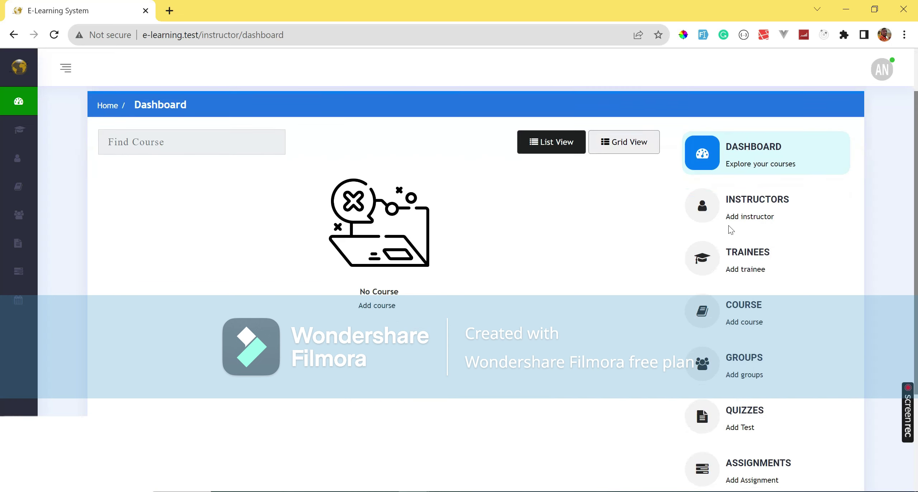
{"action": "scroll", "coordinate": [719, 269], "scroll_direction": "down", "scroll_amount": 2}
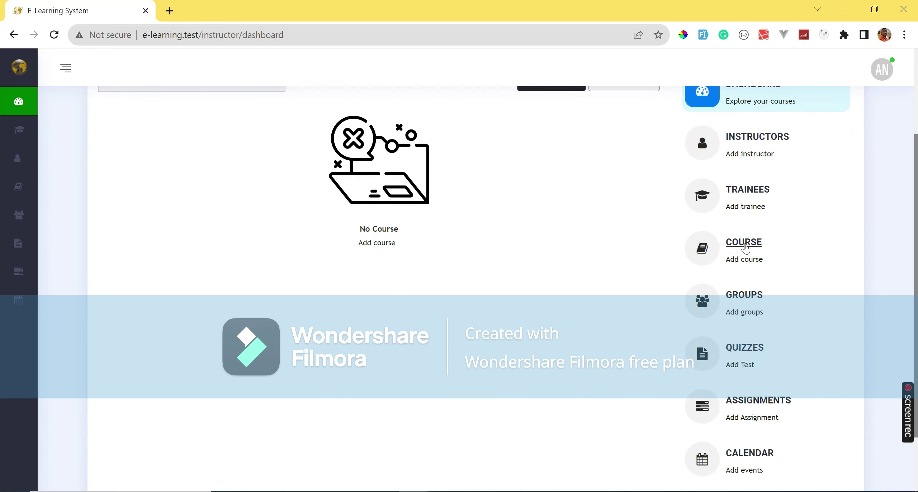
{"action": "scroll", "coordinate": [404, 301], "scroll_direction": "up", "scroll_amount": 2}
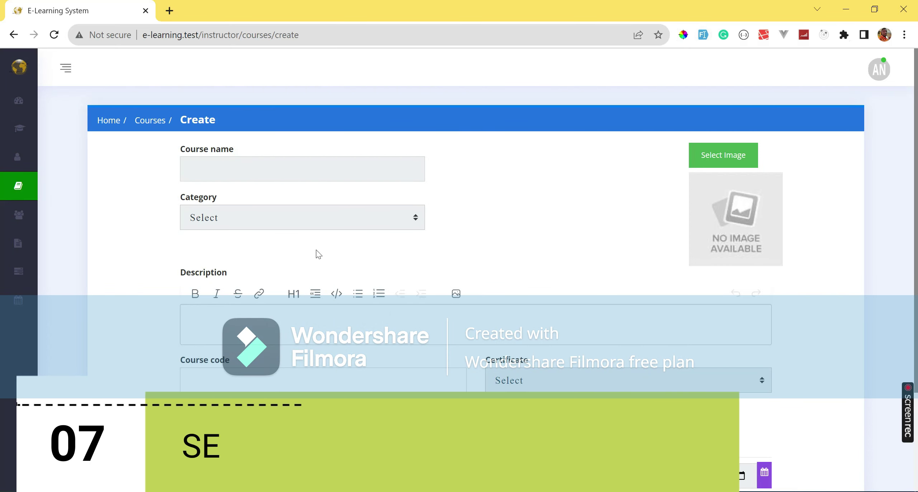
Auto-fill the course form with sample data, set online759 as the cover image, and submit.
{"action": "scroll", "coordinate": [509, 283], "scroll_direction": "down", "scroll_amount": 3}
{"action": "scroll", "coordinate": [488, 269], "scroll_direction": "up", "scroll_amount": 3}
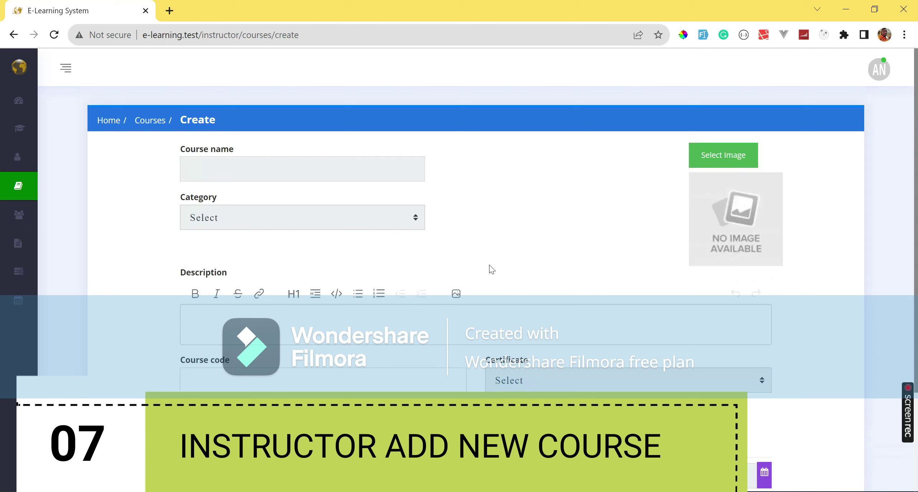
{"action": "left_click", "coordinate": [702, 35]}
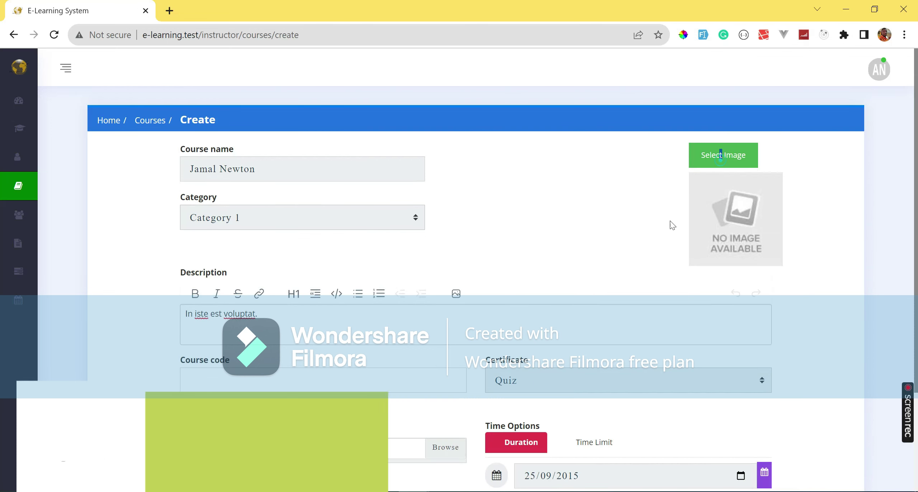
{"action": "scroll", "coordinate": [254, 164], "scroll_direction": "down", "scroll_amount": 10}
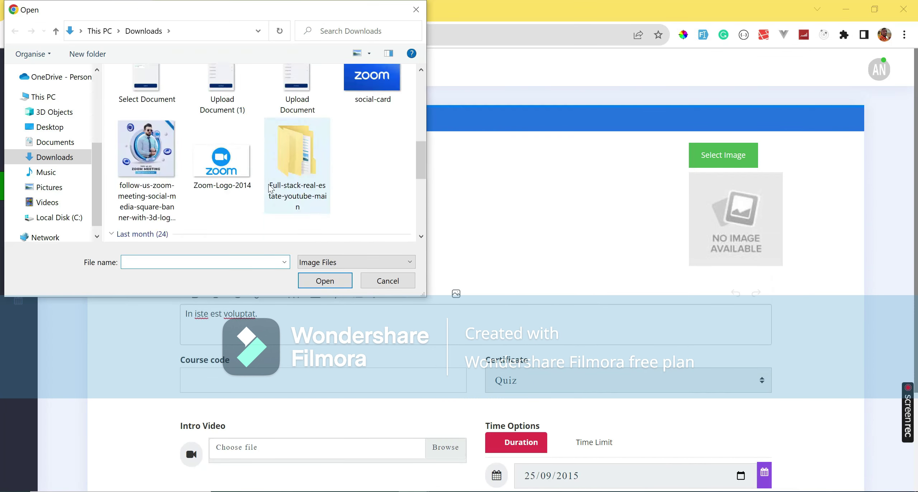
{"action": "left_click", "coordinate": [297, 176]}
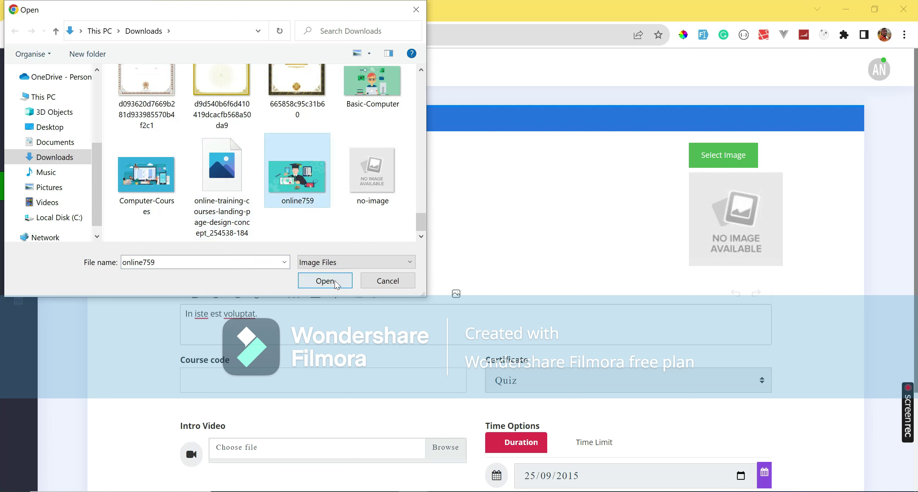
{"action": "left_click", "coordinate": [325, 281]}
{"action": "scroll", "coordinate": [322, 295], "scroll_direction": "down", "scroll_amount": 3}
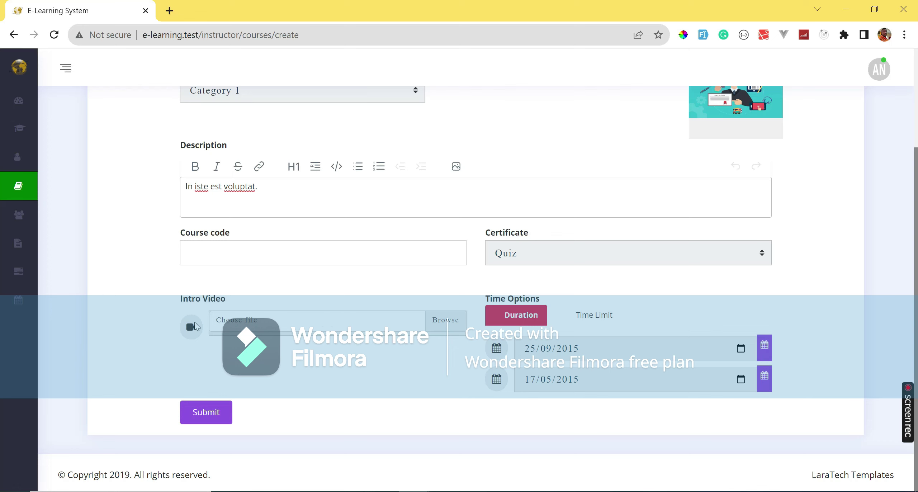
{"action": "scroll", "coordinate": [389, 366], "scroll_direction": "up", "scroll_amount": 3}
{"action": "scroll", "coordinate": [365, 370], "scroll_direction": "down", "scroll_amount": 3}
{"action": "left_click", "coordinate": [211, 413]}
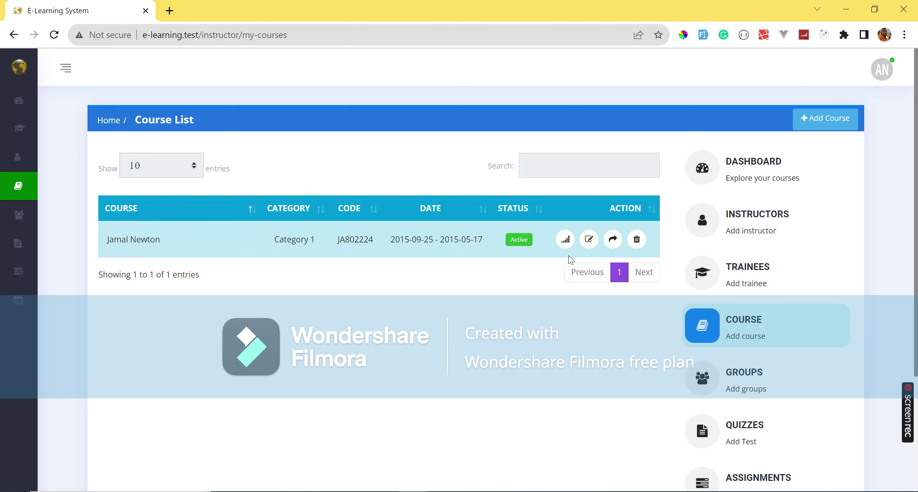
Add another auto-filled course with the 665858c95c31b60 cover image and submit it.
{"action": "left_click", "coordinate": [743, 323]}
{"action": "left_click", "coordinate": [702, 36]}
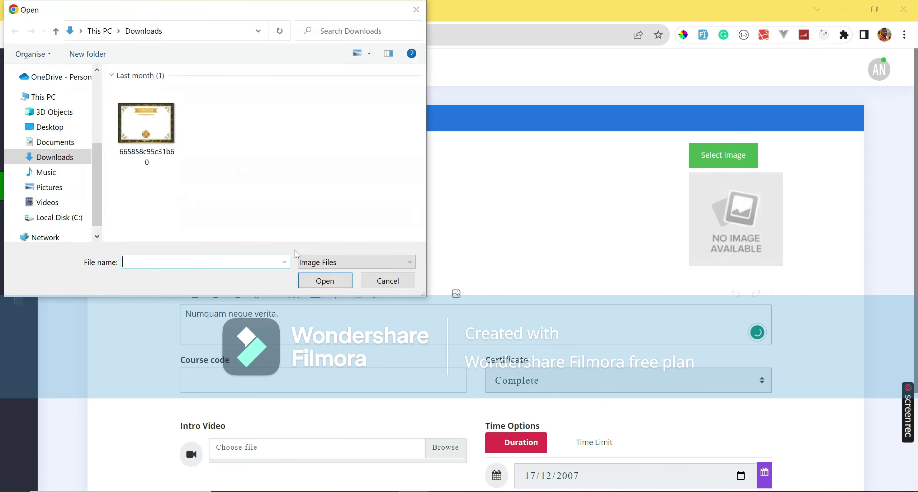
{"action": "scroll", "coordinate": [216, 190], "scroll_direction": "down", "scroll_amount": 5}
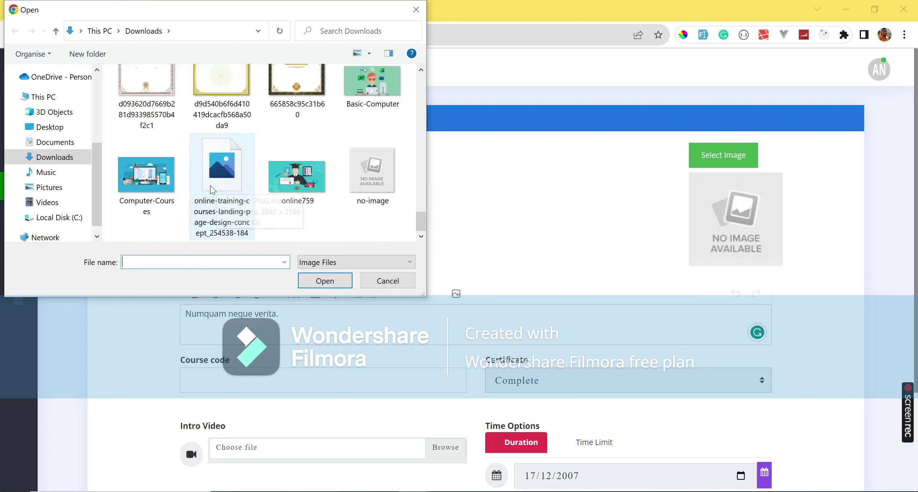
{"action": "scroll", "coordinate": [218, 140], "scroll_direction": "up", "scroll_amount": 1}
{"action": "left_click", "coordinate": [147, 93]}
{"action": "left_click", "coordinate": [297, 91]}
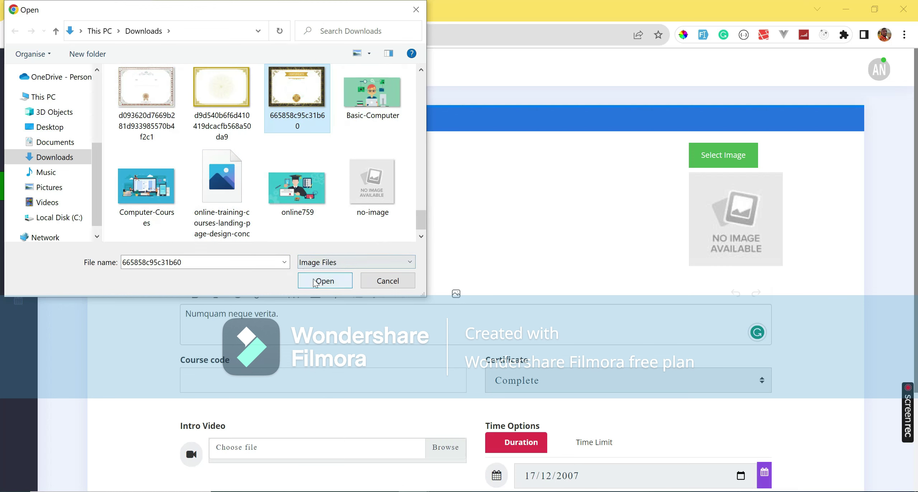
{"action": "left_click", "coordinate": [325, 280]}
{"action": "scroll", "coordinate": [461, 311], "scroll_direction": "down", "scroll_amount": 1}
{"action": "scroll", "coordinate": [462, 311], "scroll_direction": "down", "scroll_amount": 3}
{"action": "left_click", "coordinate": [216, 413]}
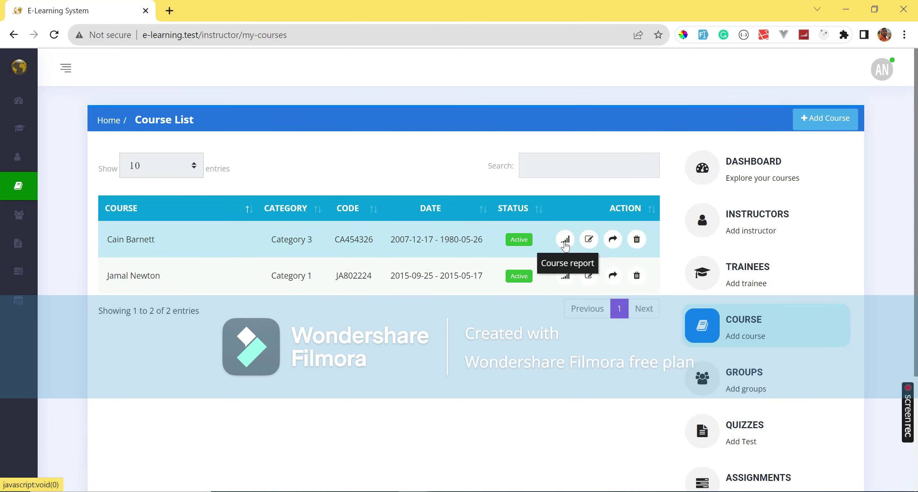
{"action": "left_click", "coordinate": [590, 241]}
{"action": "scroll", "coordinate": [468, 278], "scroll_direction": "down", "scroll_amount": 3}
{"action": "scroll", "coordinate": [474, 312], "scroll_direction": "down", "scroll_amount": 1}
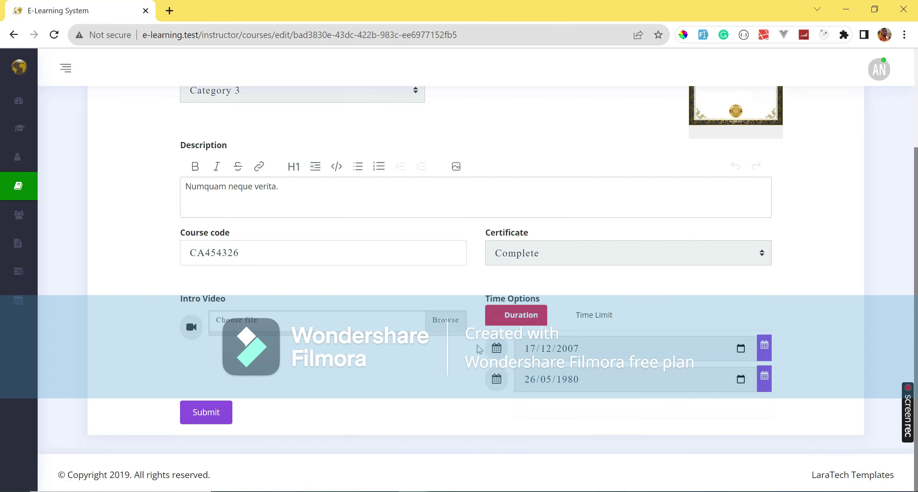
{"action": "scroll", "coordinate": [681, 245], "scroll_direction": "up", "scroll_amount": 3}
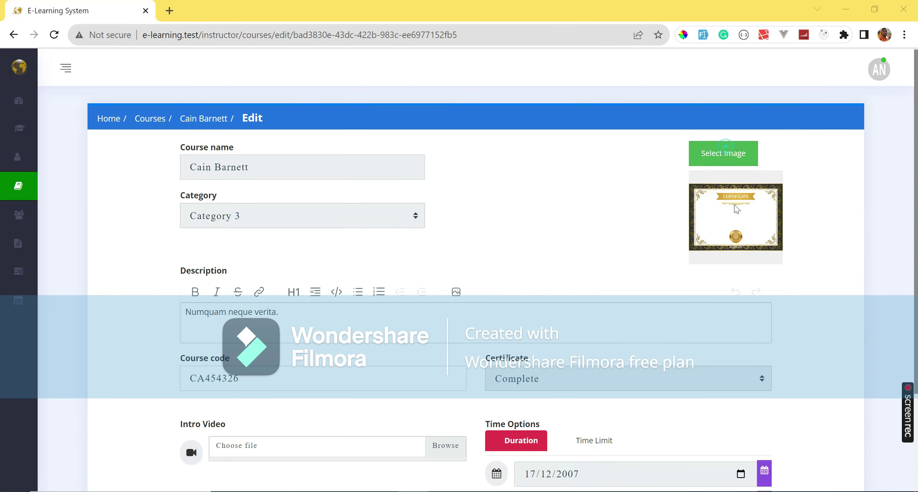
{"action": "scroll", "coordinate": [251, 162], "scroll_direction": "down", "scroll_amount": 5}
{"action": "left_click", "coordinate": [147, 176]}
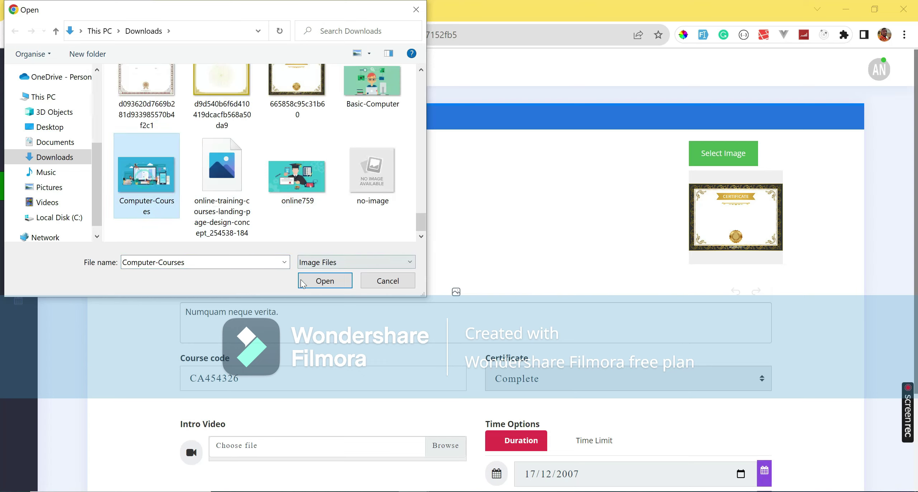
{"action": "left_click", "coordinate": [300, 281]}
{"action": "scroll", "coordinate": [307, 284], "scroll_direction": "down", "scroll_amount": 3}
{"action": "left_click", "coordinate": [201, 412]}
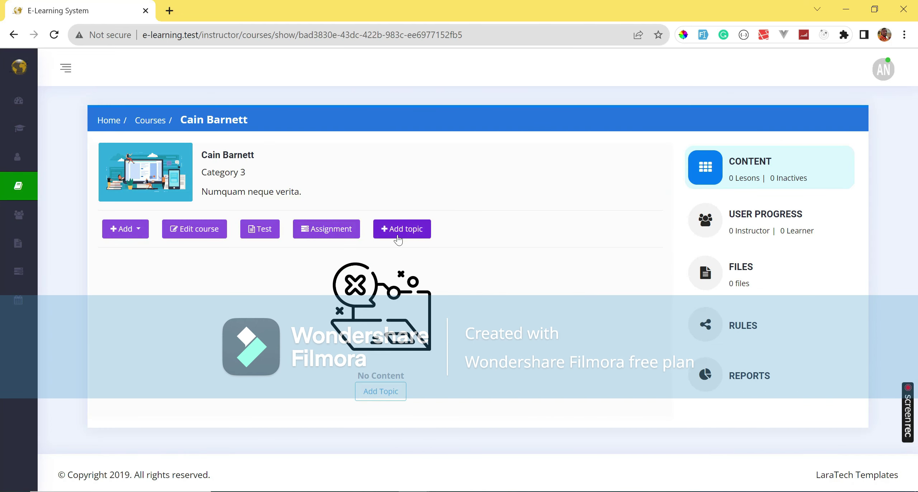
Add two topics to the course, Topic 1 and Topic 2.
{"action": "left_click", "coordinate": [380, 393]}
{"action": "left_click", "coordinate": [380, 426]}
{"action": "left_click", "coordinate": [401, 229]}
{"action": "left_click", "coordinate": [341, 272]}
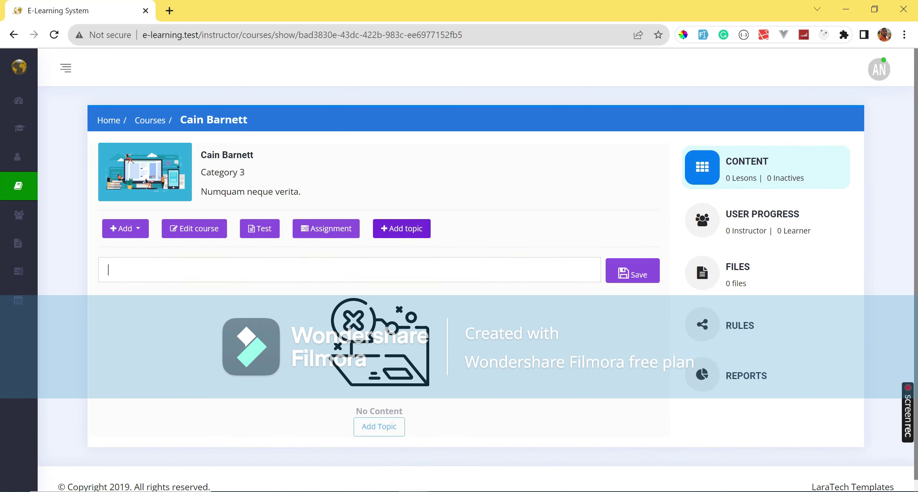
{"action": "type", "text": "Topic 1"}
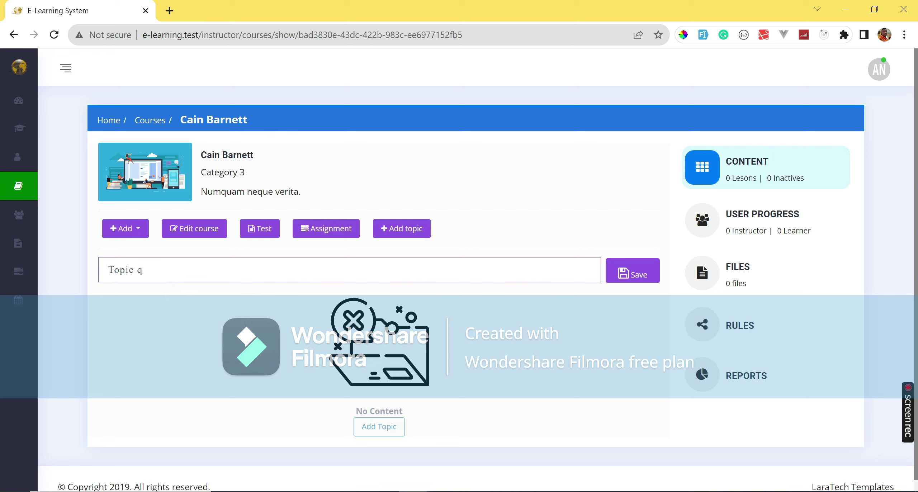
{"action": "left_click", "coordinate": [624, 274]}
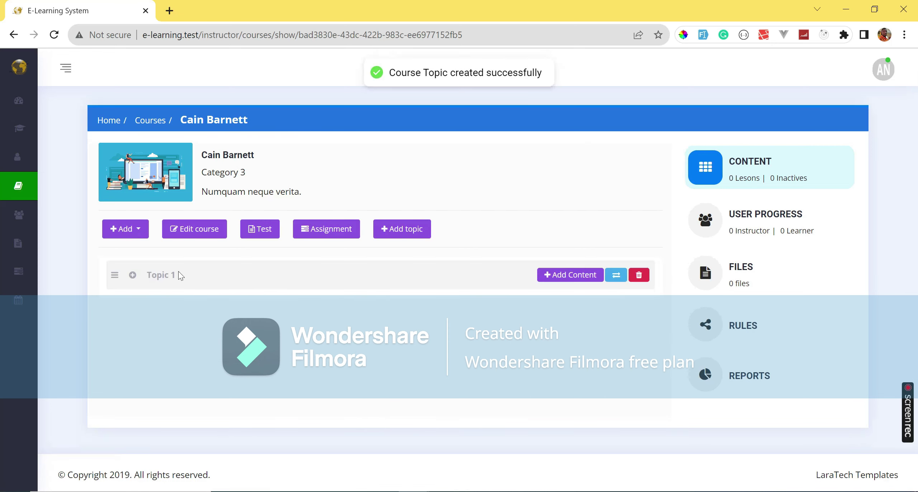
{"action": "left_click", "coordinate": [404, 229]}
{"action": "left_click", "coordinate": [446, 267]}
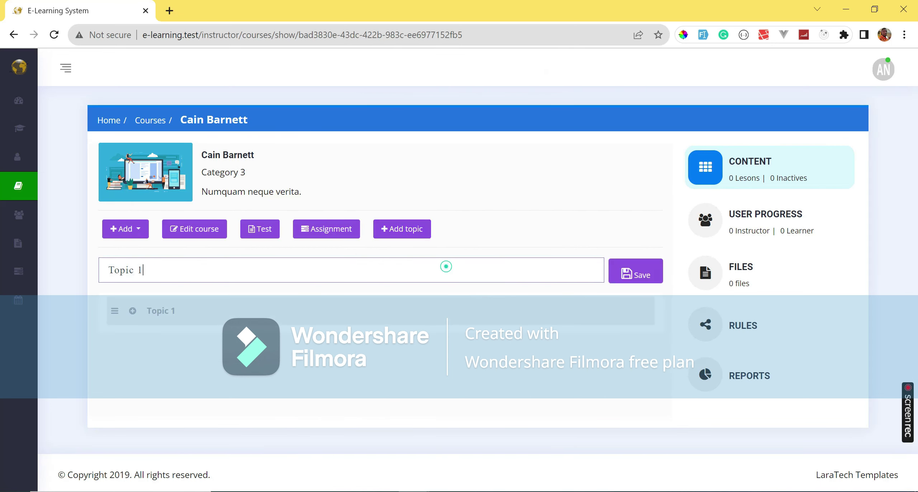
{"action": "type", "text": "2"}
{"action": "key", "text": "Return"}
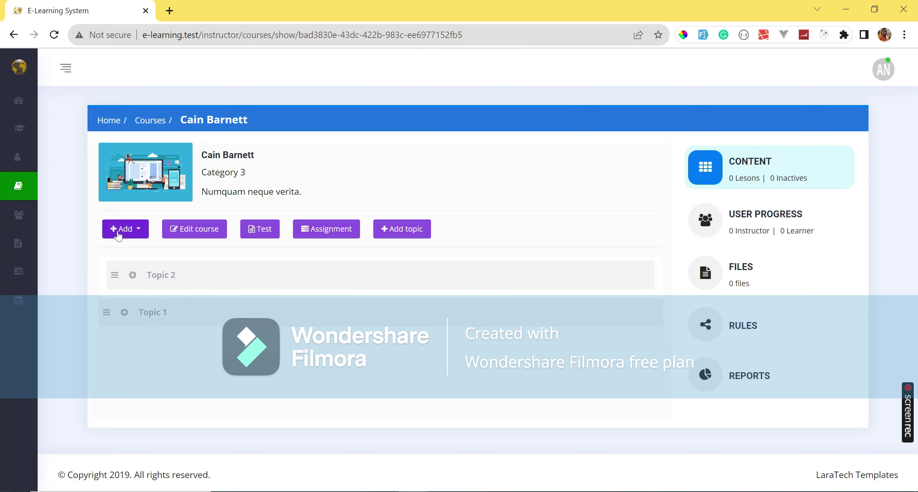
Rename Topic 2 to Topic 3, then back to Topic 2.
{"action": "left_click", "coordinate": [138, 230]}
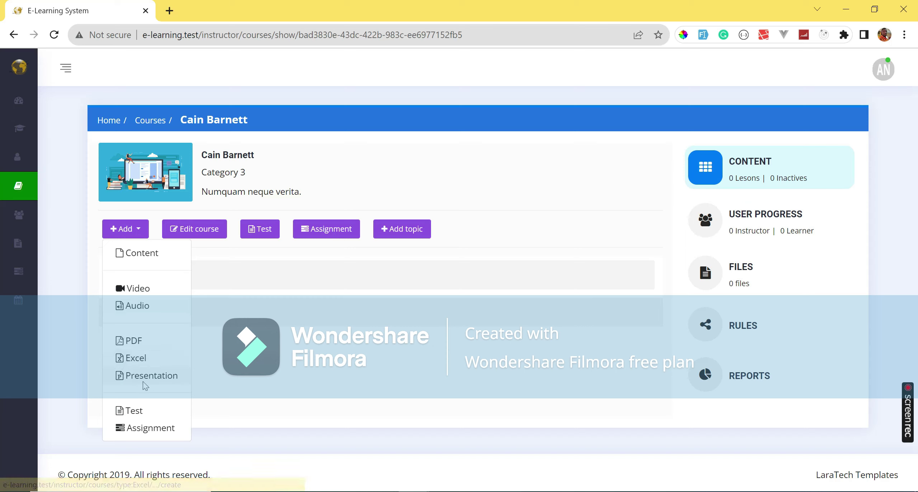
{"action": "left_click", "coordinate": [140, 233]}
{"action": "mouse_move", "coordinate": [581, 285]}
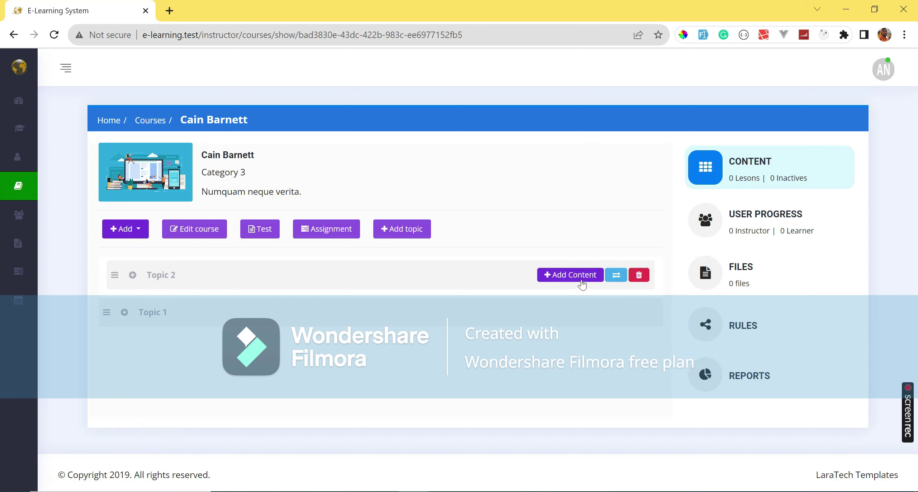
{"action": "left_click", "coordinate": [616, 275]}
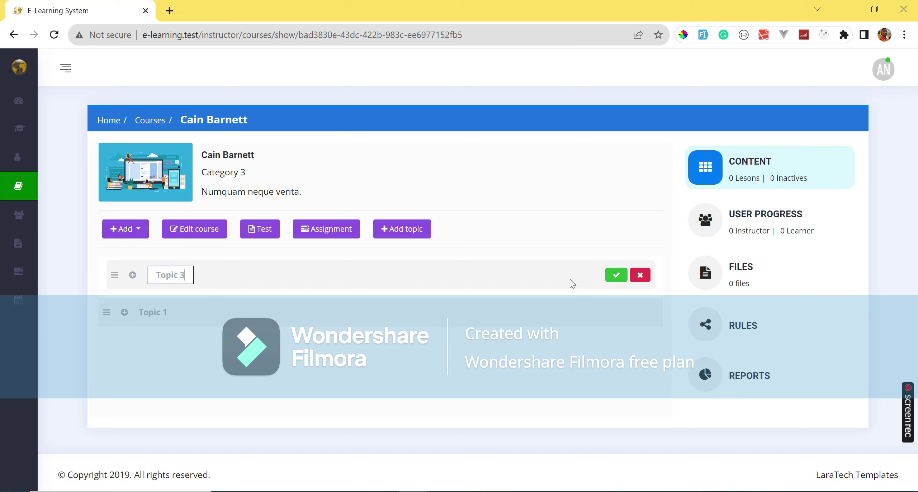
{"action": "left_click", "coordinate": [616, 274]}
{"action": "left_click", "coordinate": [610, 276]}
{"action": "left_click", "coordinate": [620, 279]}
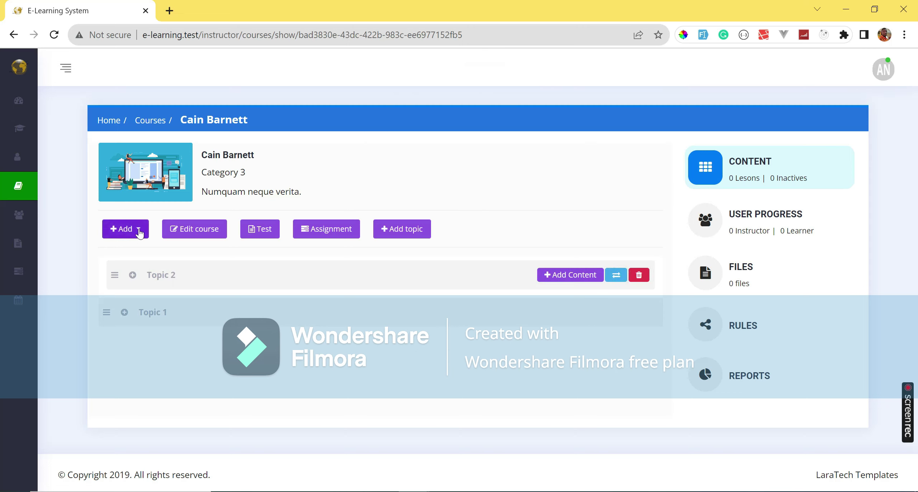
{"action": "left_click", "coordinate": [138, 231]}
Start a video lesson under Topic 1 named Lesson 1.
{"action": "left_click", "coordinate": [135, 289]}
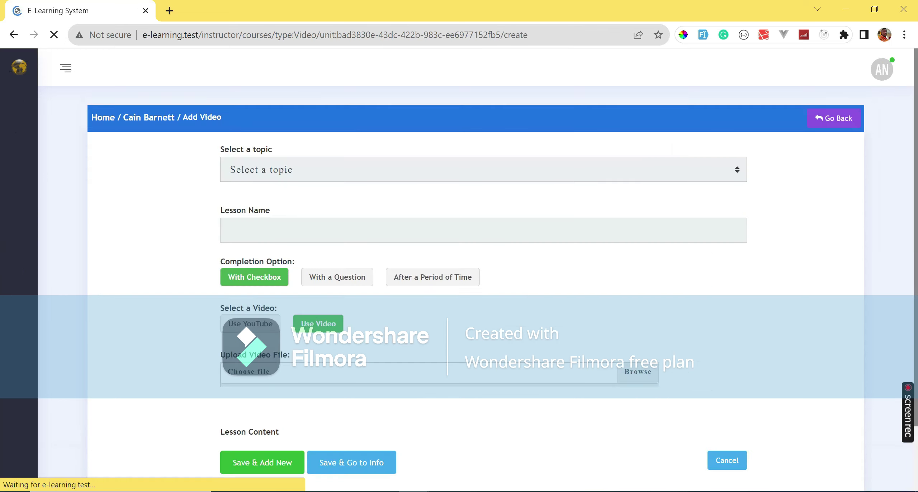
{"action": "left_click", "coordinate": [425, 173]}
{"action": "left_click", "coordinate": [391, 205]}
{"action": "scroll", "coordinate": [431, 201], "scroll_direction": "down", "scroll_amount": 2}
{"action": "left_click", "coordinate": [319, 172]}
{"action": "type", "text": "Lesson 1"}
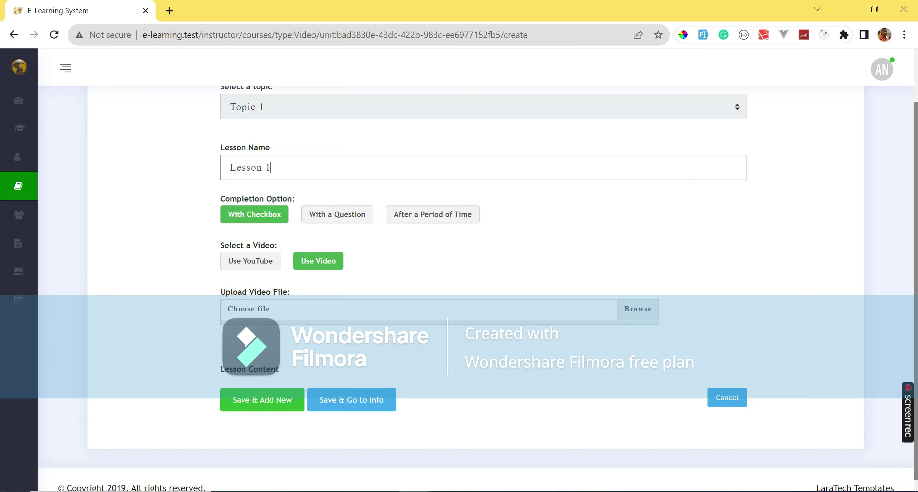
Upload the download video, save the lesson, and move Topic 1 above Topic 2.
{"action": "left_click", "coordinate": [309, 309]}
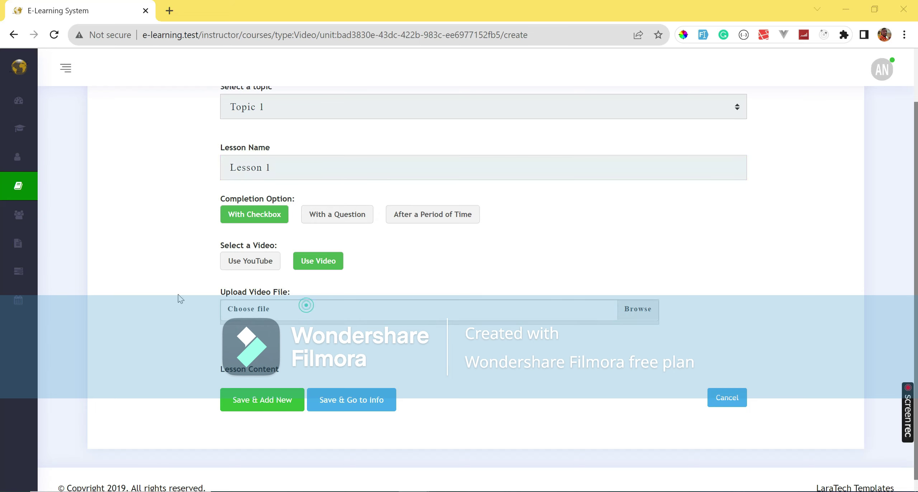
{"action": "scroll", "coordinate": [166, 186], "scroll_direction": "down", "scroll_amount": 3}
{"action": "left_click", "coordinate": [140, 119]}
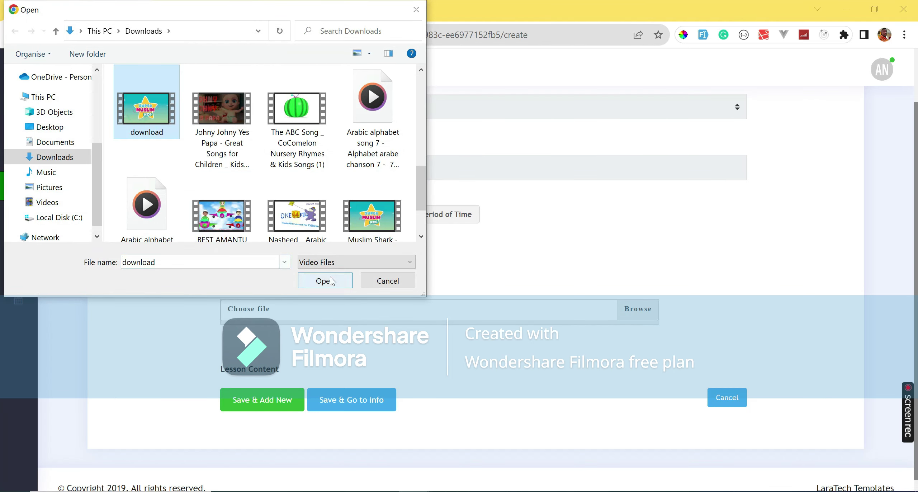
{"action": "left_click", "coordinate": [324, 280]}
{"action": "scroll", "coordinate": [513, 323], "scroll_direction": "down", "scroll_amount": 5}
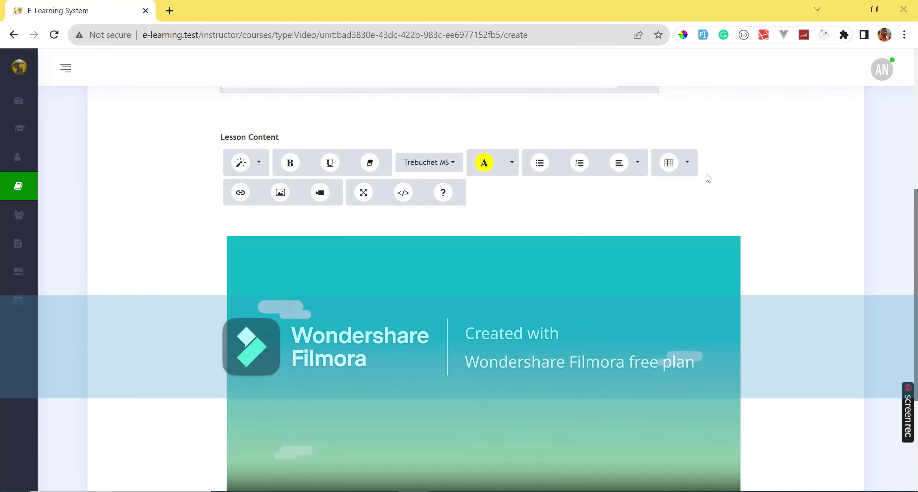
{"action": "scroll", "coordinate": [726, 209], "scroll_direction": "down", "scroll_amount": 2}
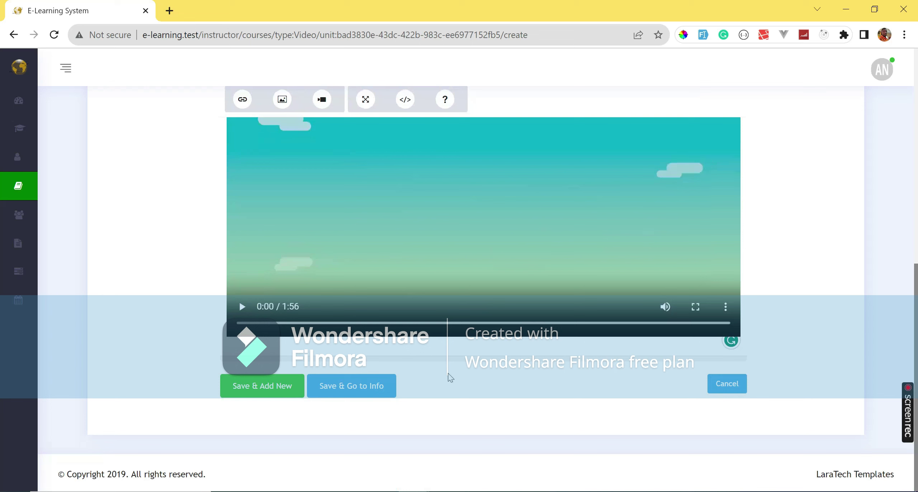
{"action": "left_click", "coordinate": [333, 386]}
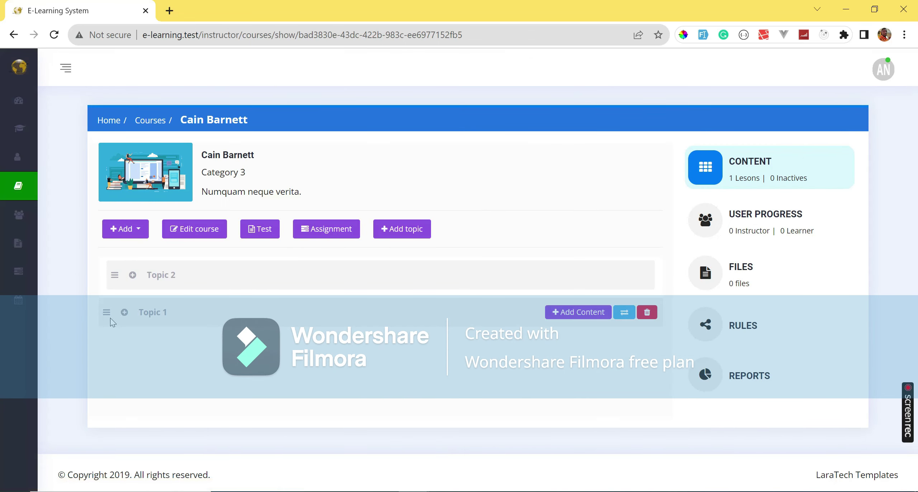
{"action": "left_click_drag", "start_coordinate": [107, 312], "coordinate": [114, 277]}
Add a Lesson 2 content item to Topic 1 and save it.
{"action": "left_click", "coordinate": [132, 275]}
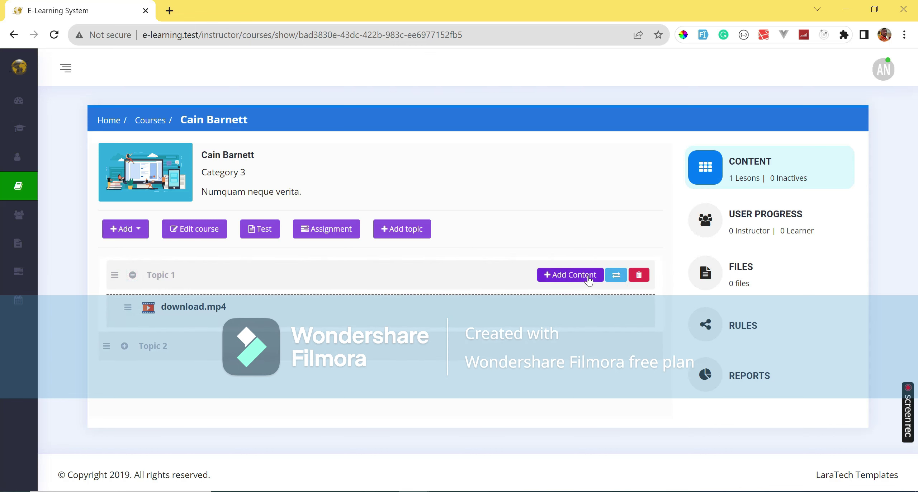
{"action": "left_click", "coordinate": [576, 275]}
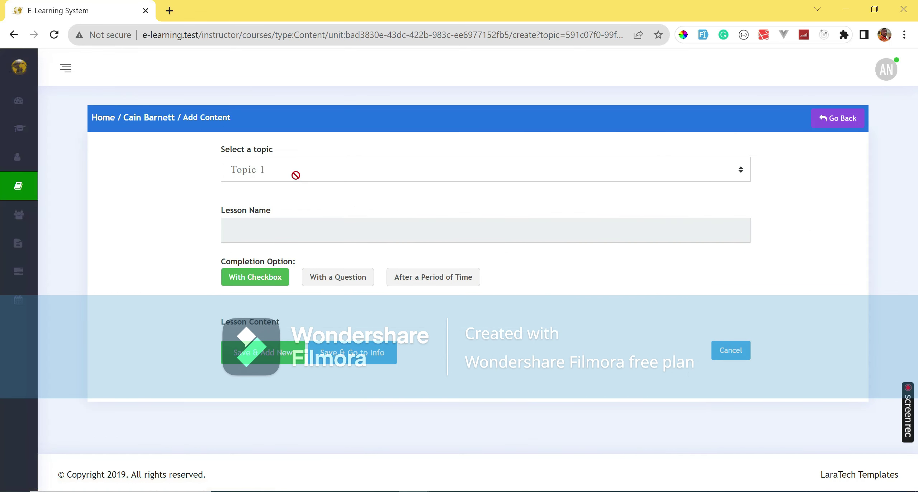
{"action": "left_click", "coordinate": [330, 236]}
{"action": "type", "text": "Lesson 2"}
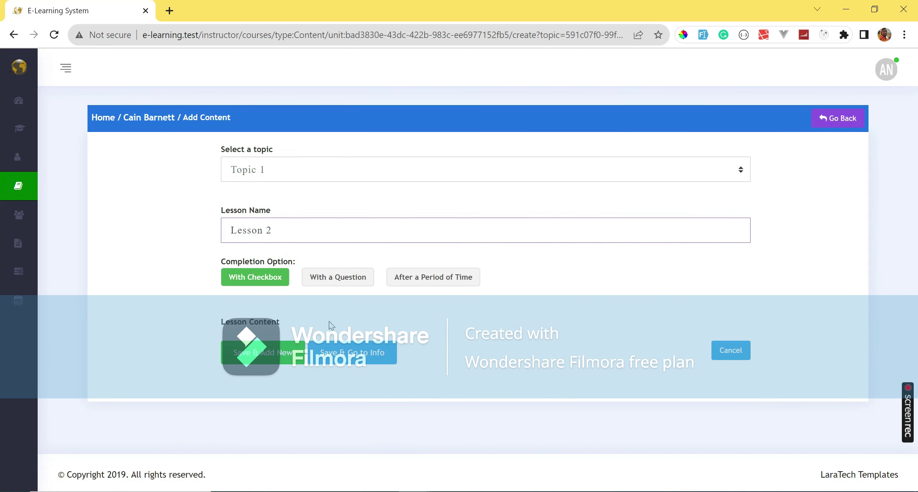
{"action": "left_click", "coordinate": [334, 352]}
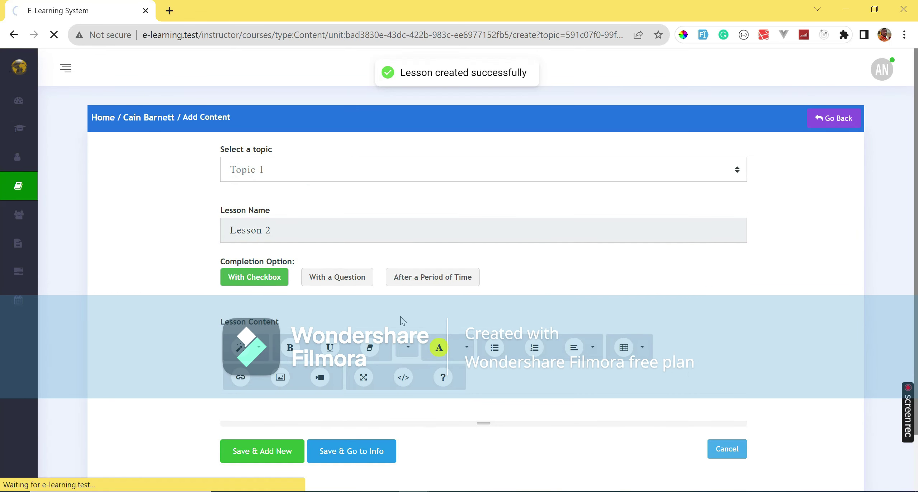
Rename the download.mp4 lesson to Lesson 1 and move it above Lesson 2.
{"action": "left_click", "coordinate": [133, 275]}
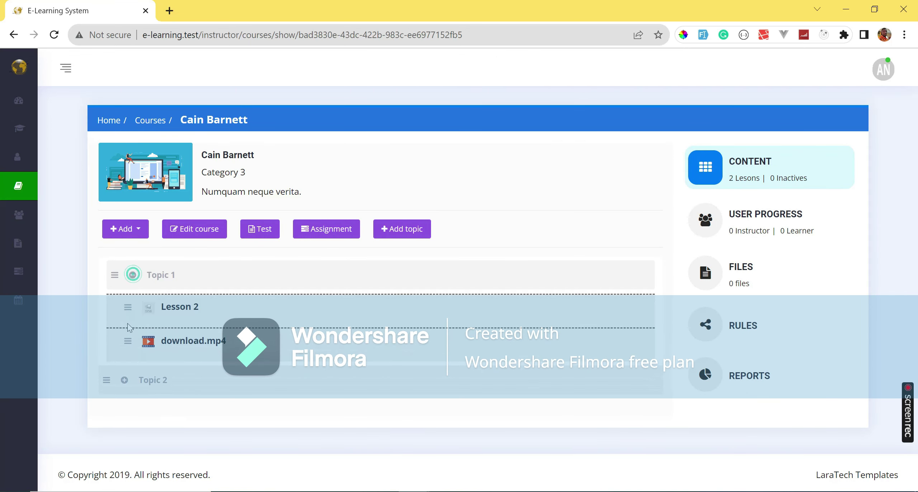
{"action": "left_click", "coordinate": [282, 345]}
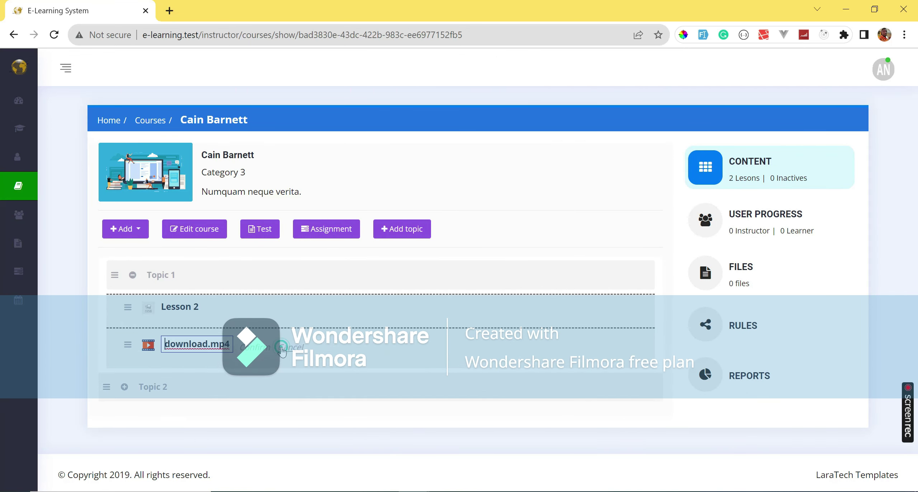
{"action": "type", "text": "Lesson 1"}
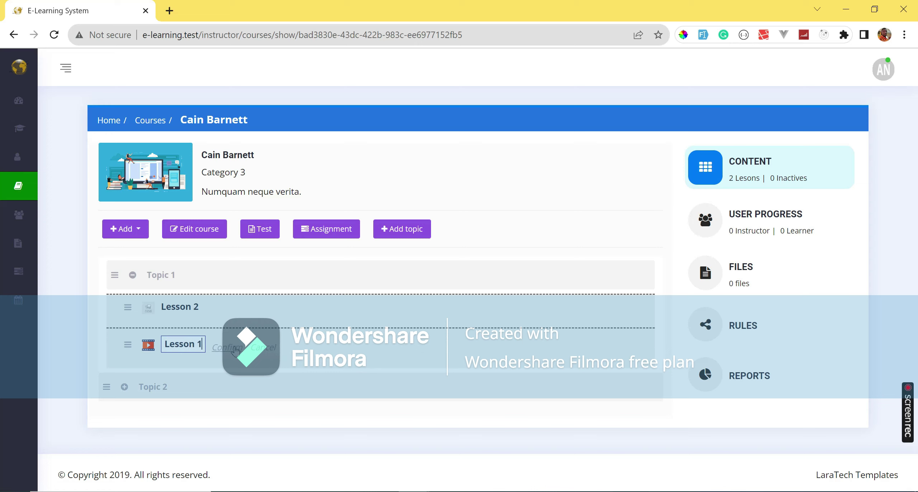
{"action": "left_click", "coordinate": [229, 347]}
{"action": "left_click_drag", "start_coordinate": [128, 345], "coordinate": [127, 304]}
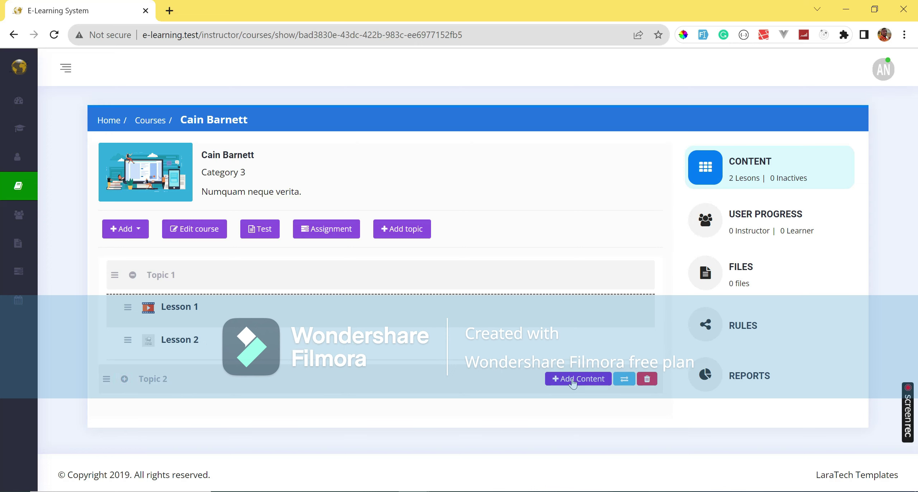
{"action": "left_click", "coordinate": [574, 380]}
Save Lesson 3 under Topic 2, confirm it in the expanded topic, and reposition Topic 2.
{"action": "left_click", "coordinate": [289, 229]}
{"action": "type", "text": "Lesson 3"}
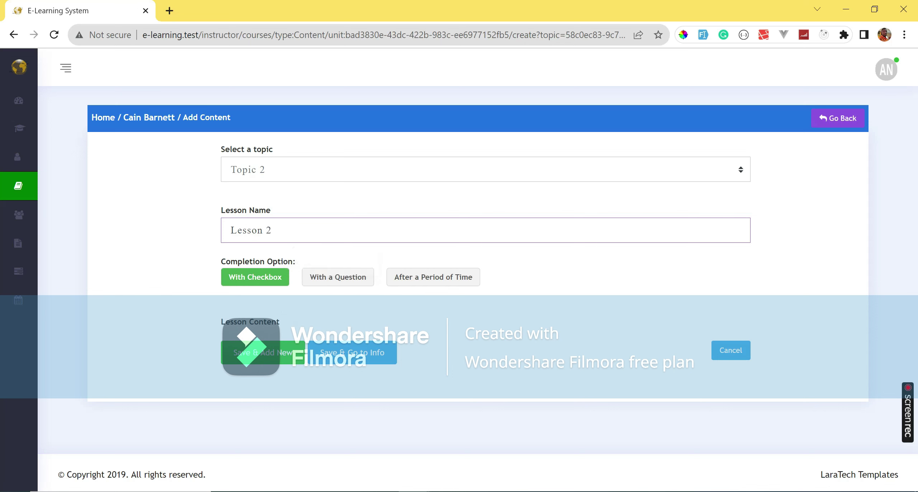
{"action": "left_click", "coordinate": [337, 344]}
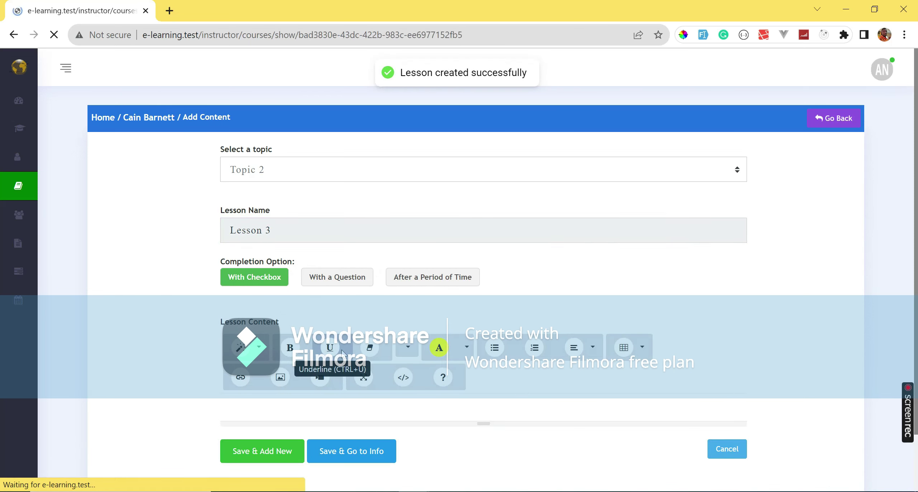
{"action": "left_click", "coordinate": [124, 312]}
{"action": "mouse_move", "coordinate": [193, 354]}
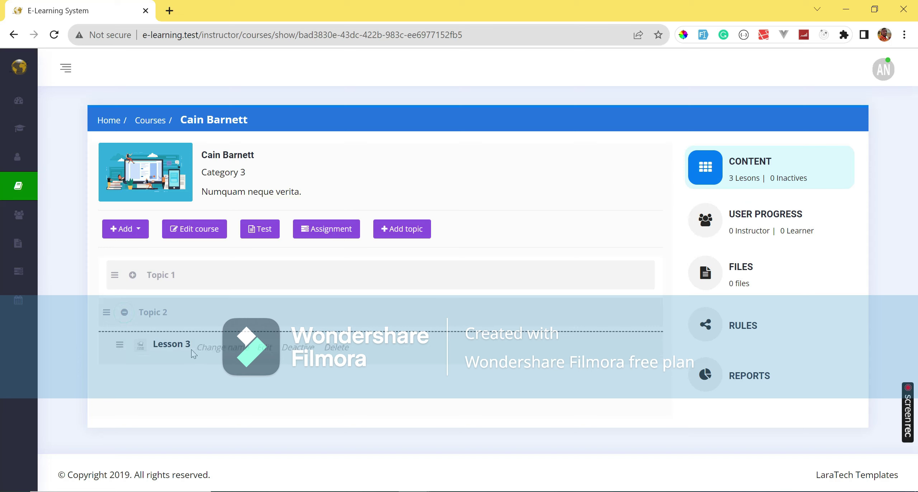
{"action": "left_click", "coordinate": [124, 313]}
{"action": "left_click_drag", "start_coordinate": [107, 312], "coordinate": [305, 401]}
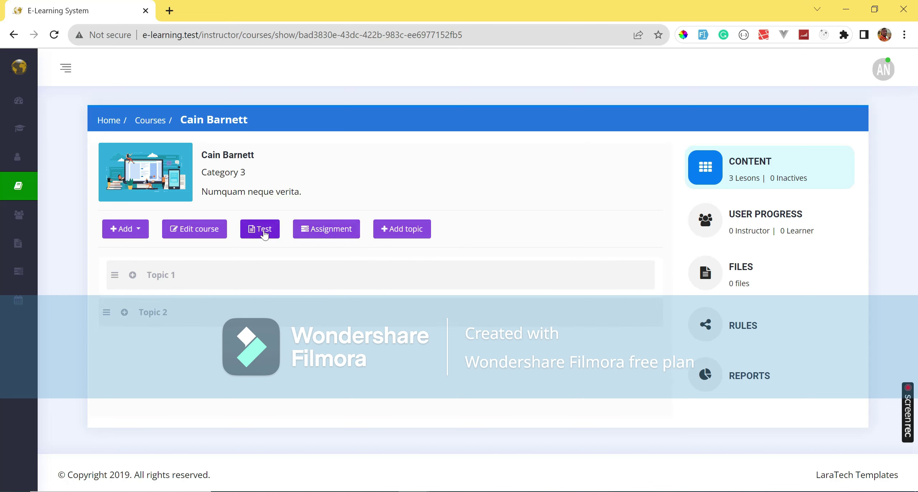
Start a test on the course page for Topic 1, Lesson 1.
{"action": "scroll", "coordinate": [246, 199], "scroll_direction": "down", "scroll_amount": 3}
{"action": "scroll", "coordinate": [240, 179], "scroll_direction": "up", "scroll_amount": 3}
{"action": "left_click", "coordinate": [208, 121]}
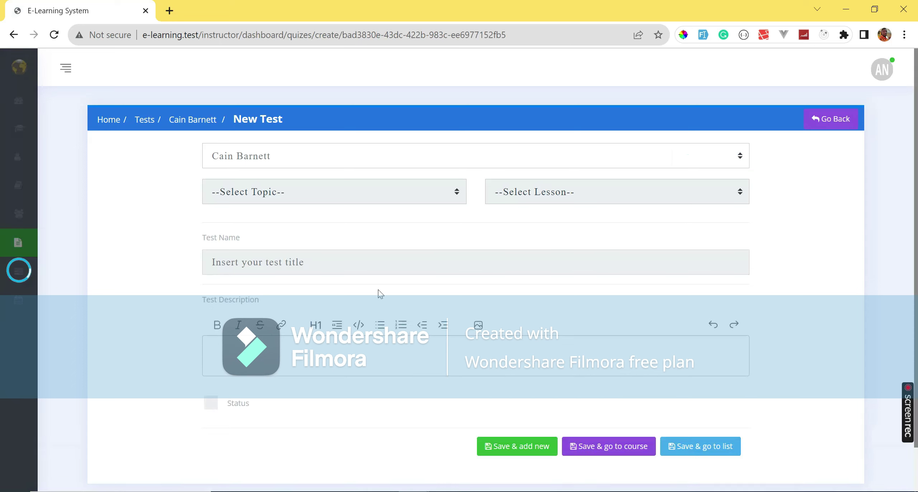
{"action": "left_click", "coordinate": [424, 194]}
{"action": "left_click", "coordinate": [396, 229]}
{"action": "left_click", "coordinate": [540, 192]}
{"action": "left_click", "coordinate": [529, 225]}
Name the test Pre-Test, describe it as a test quiz, mark it active and save.
{"action": "left_click", "coordinate": [384, 266]}
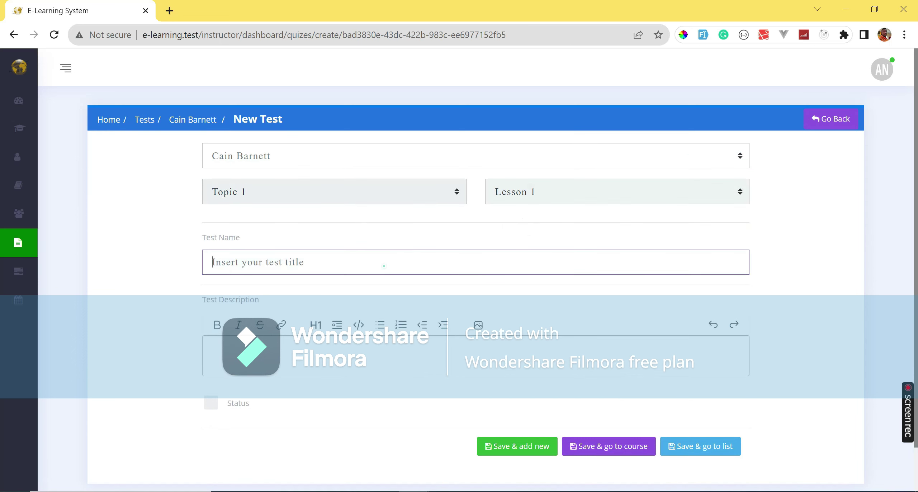
{"action": "type", "text": "Pre-Test"}
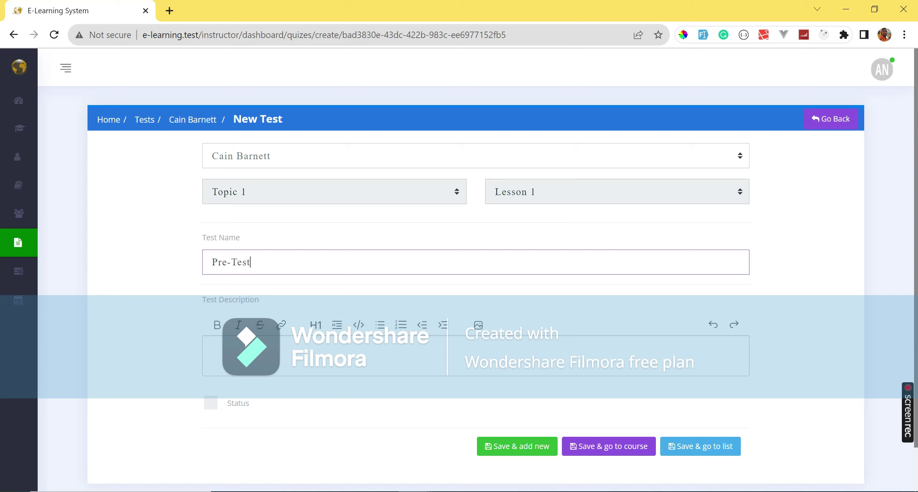
{"action": "left_click", "coordinate": [211, 345]}
{"action": "type", "text": "this is a test quiz"}
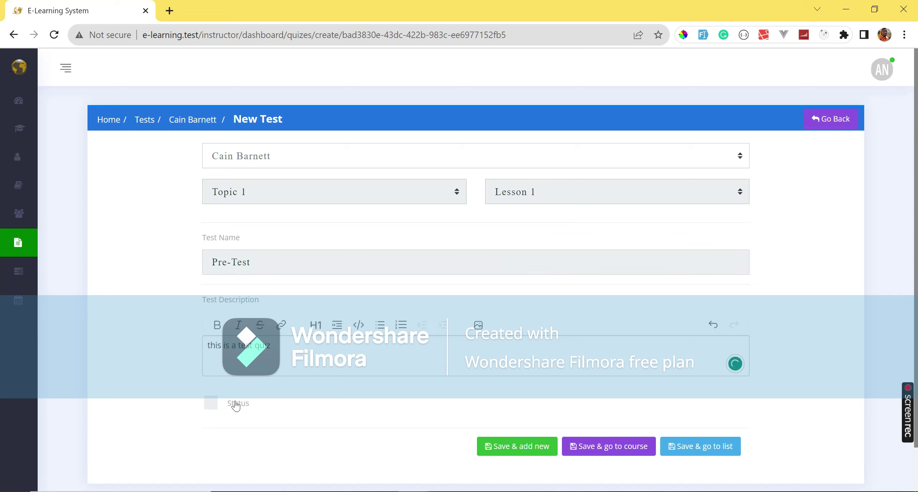
{"action": "left_click", "coordinate": [235, 405]}
{"action": "left_click", "coordinate": [616, 451]}
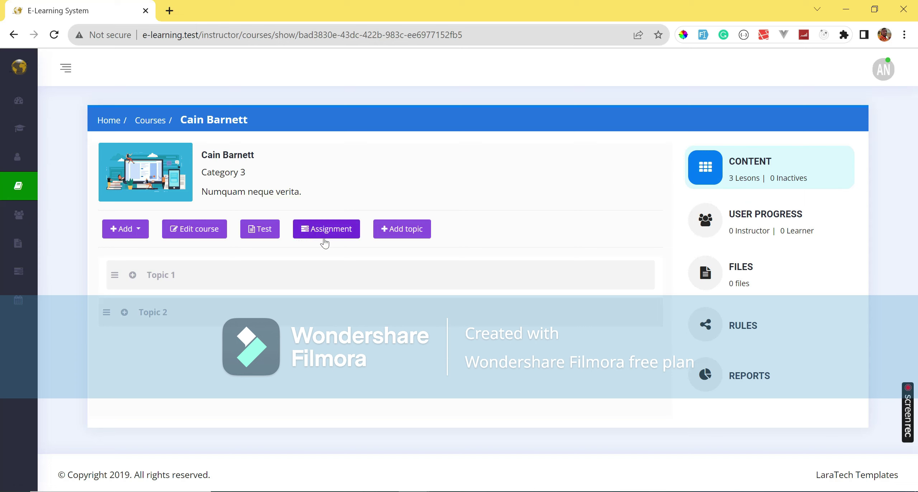
Set certificates on completion and on enroll to YES, save the rules, and open User Progress.
{"action": "mouse_move", "coordinate": [41, 162]}
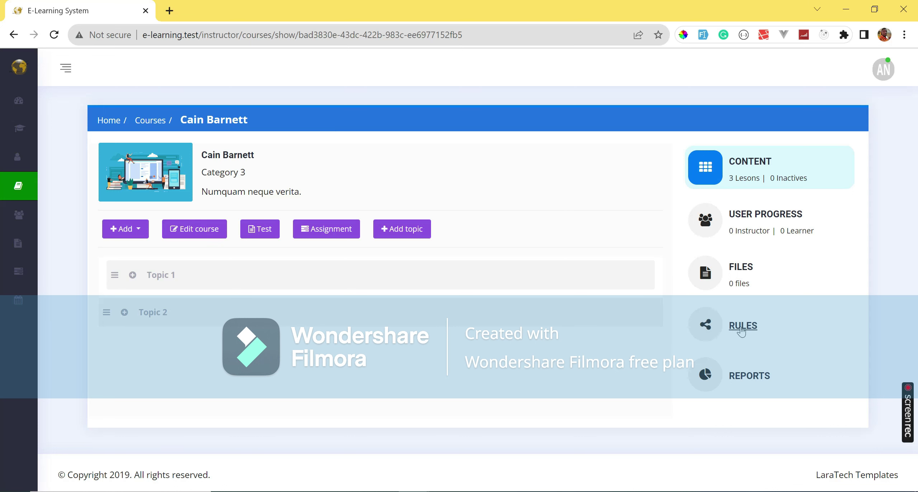
{"action": "left_click", "coordinate": [323, 202]}
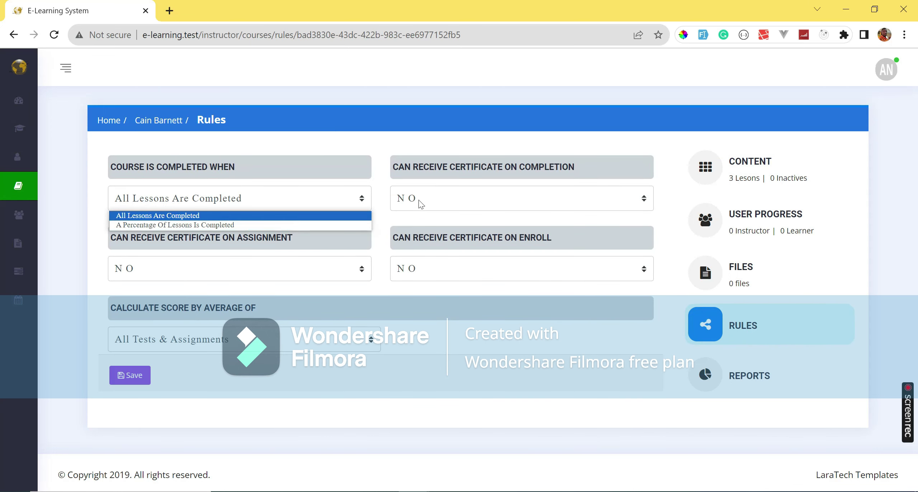
{"action": "left_click", "coordinate": [499, 200]}
{"action": "left_click", "coordinate": [485, 223]}
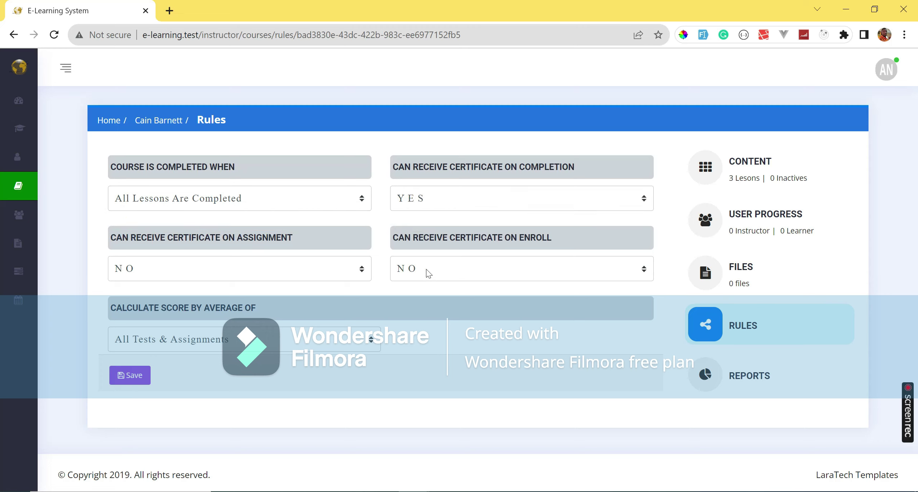
{"action": "left_click", "coordinate": [452, 277]}
{"action": "left_click", "coordinate": [441, 289]}
{"action": "left_click", "coordinate": [129, 376]}
{"action": "left_click", "coordinate": [758, 216]}
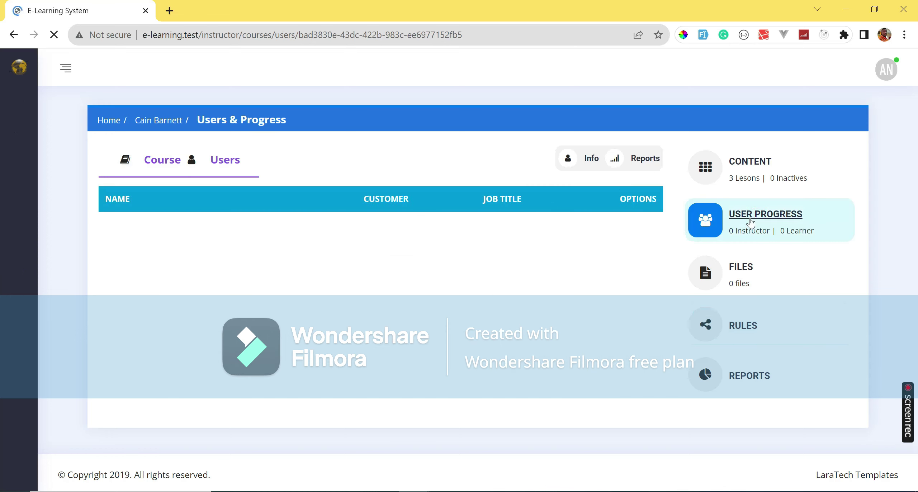
{"action": "mouse_move", "coordinate": [63, 129]}
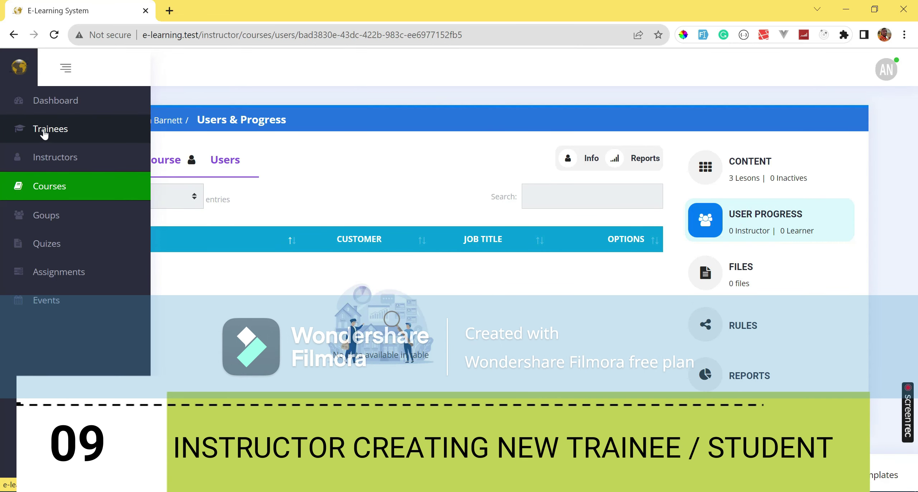
Start a new trainee with title Mr and enter the trainee's first and last name.
{"action": "left_click", "coordinate": [42, 132]}
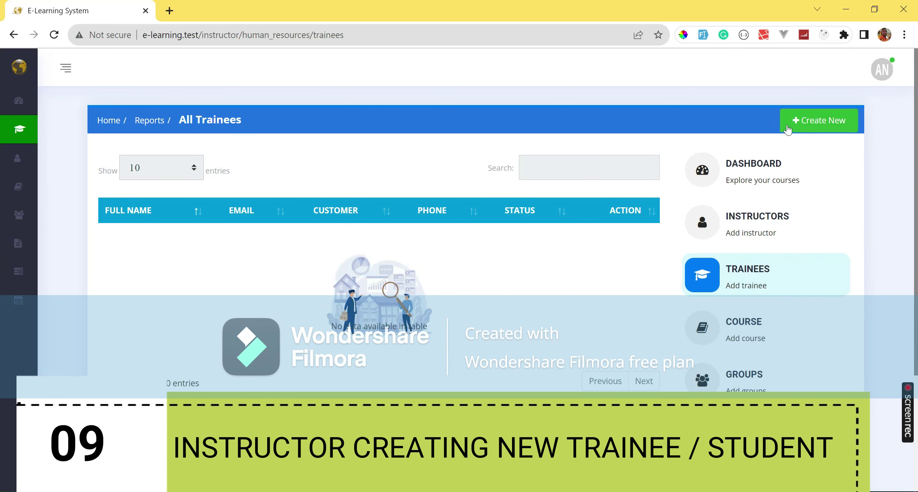
{"action": "left_click", "coordinate": [789, 128]}
{"action": "left_click", "coordinate": [280, 174]}
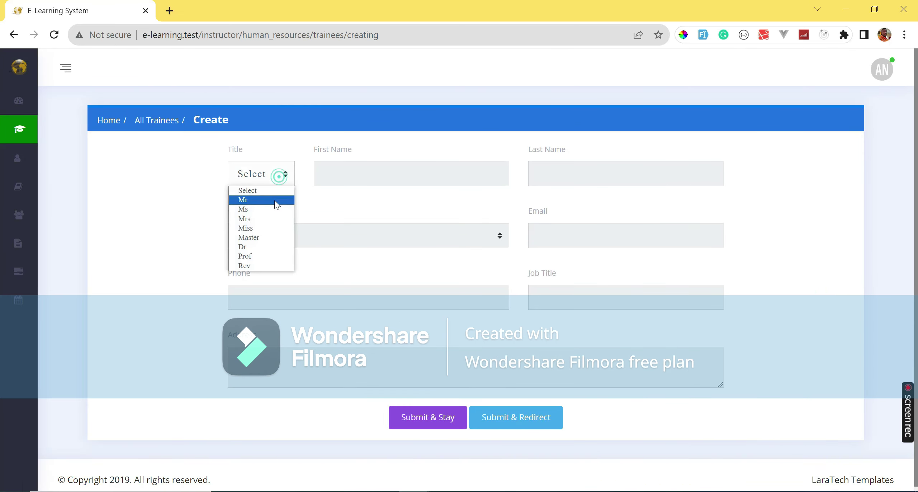
{"action": "left_click", "coordinate": [251, 209]}
{"action": "left_click", "coordinate": [394, 175]}
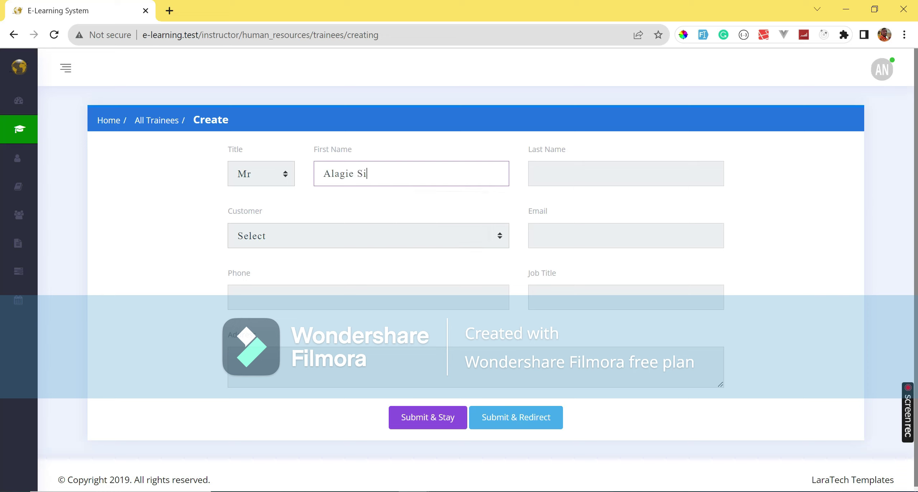
{"action": "left_click", "coordinate": [574, 173]}
{"action": "type", "text": "Singhateh"}
Keep the current customer, correct the last name, add e-mail, phone, address, job title Manager, and submit.
{"action": "key", "text": "Tab"}
{"action": "left_click", "coordinate": [411, 241]}
{"action": "left_click", "coordinate": [410, 239]}
{"action": "double_click", "coordinate": [569, 173]}
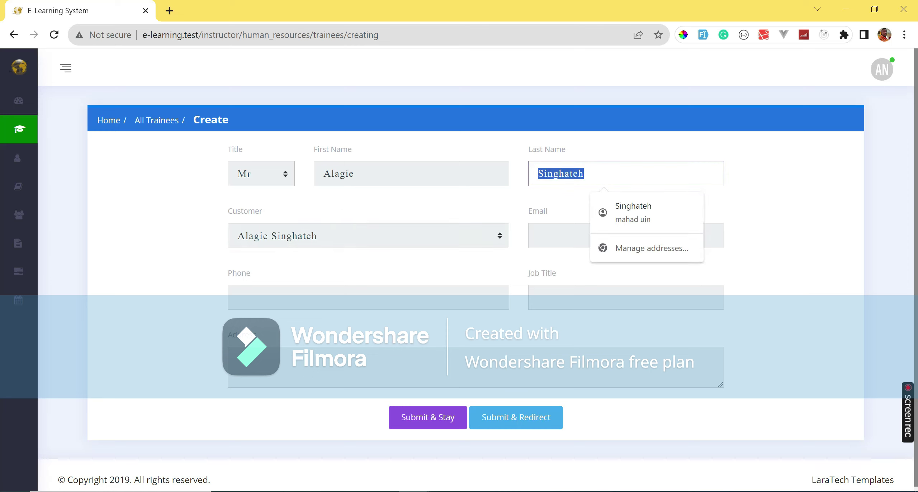
{"action": "type", "text": "Jallow"}
{"action": "key", "text": "Tab"}
{"action": "type", "text": "jj@"}
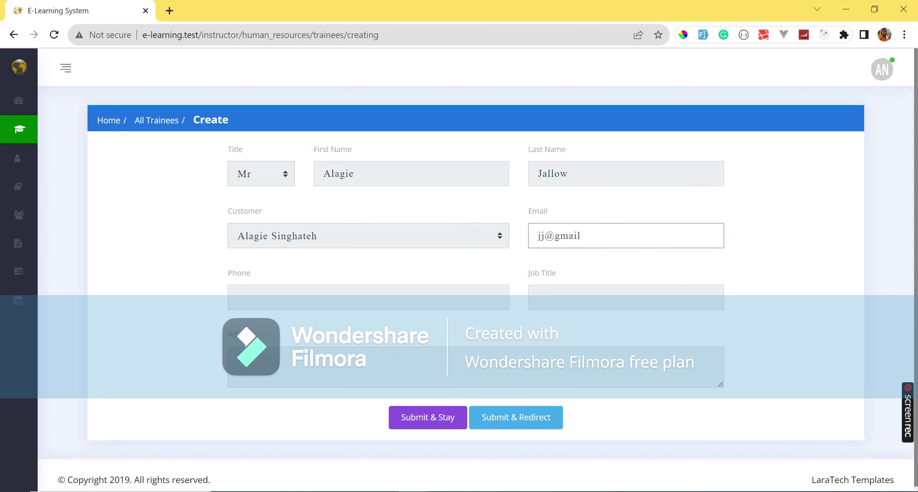
{"action": "left_click", "coordinate": [397, 297]}
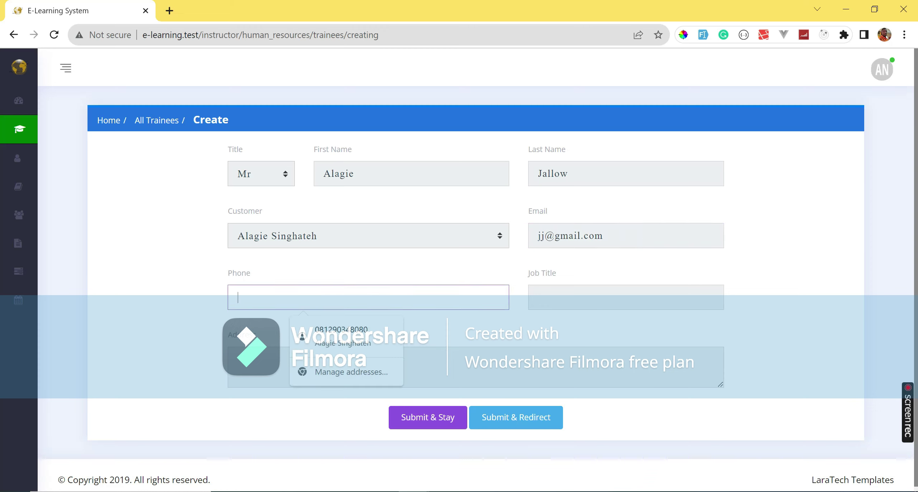
{"action": "left_click", "coordinate": [341, 336]}
{"action": "left_click", "coordinate": [578, 303]}
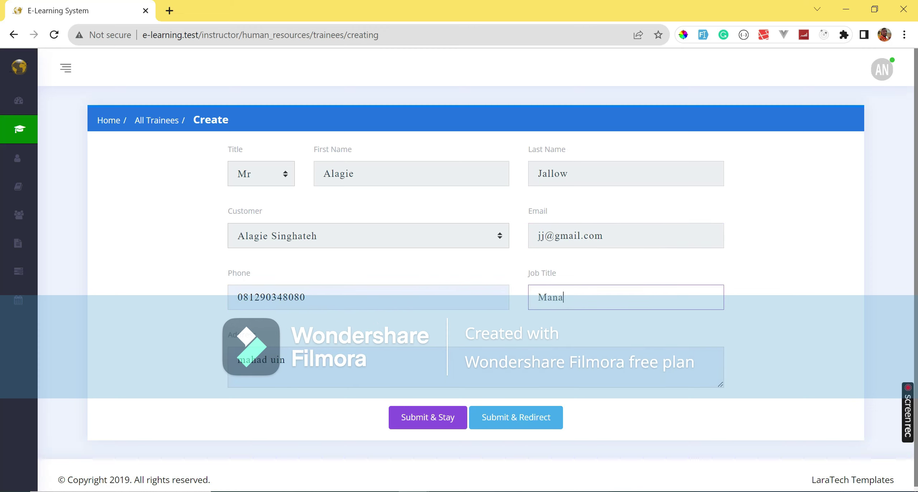
{"action": "type", "text": "Manager"}
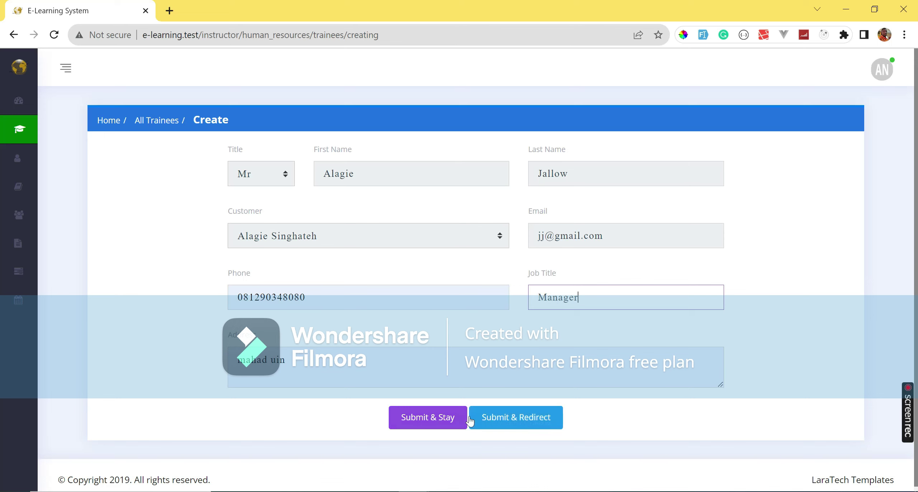
{"action": "left_click", "coordinate": [453, 418]}
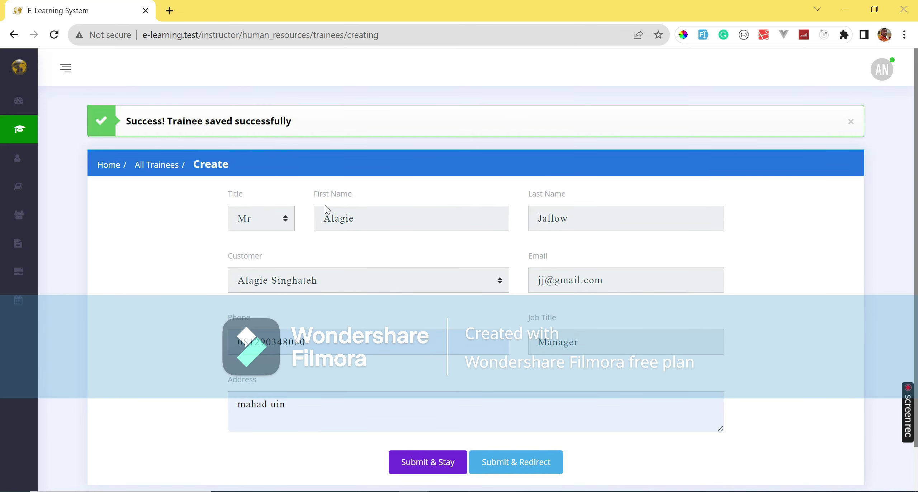
Change the first name and e-mail prefix for the second trainee, keeping the same customer.
{"action": "double_click", "coordinate": [378, 220]}
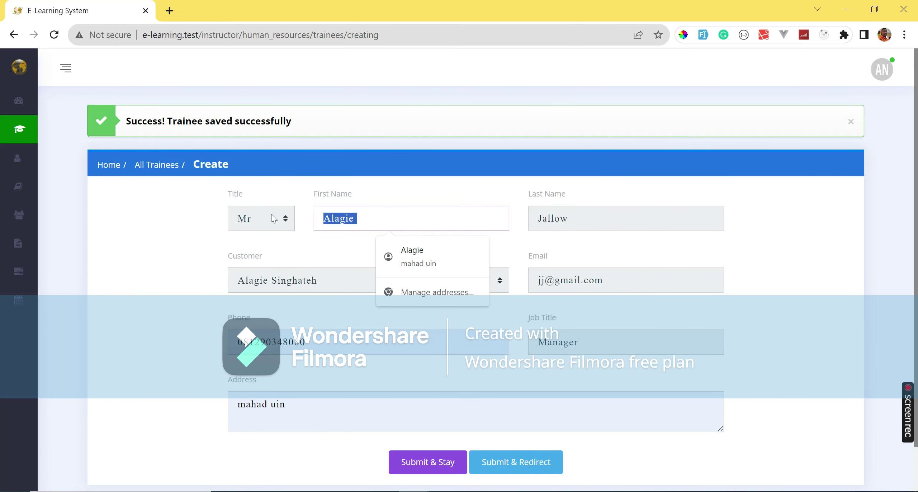
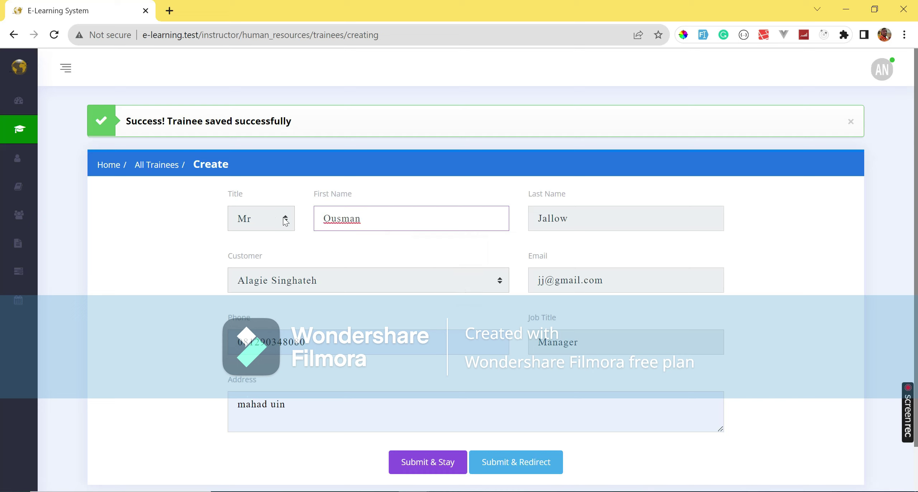
{"action": "left_click", "coordinate": [337, 277]}
{"action": "left_click", "coordinate": [339, 249]}
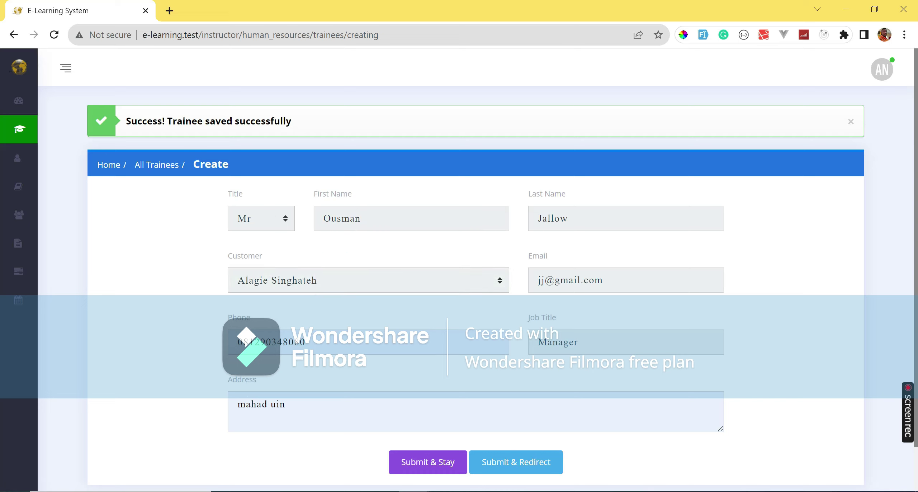
{"action": "left_click", "coordinate": [626, 278]}
{"action": "double_click", "coordinate": [547, 280]}
{"action": "type", "text": "ousman"}
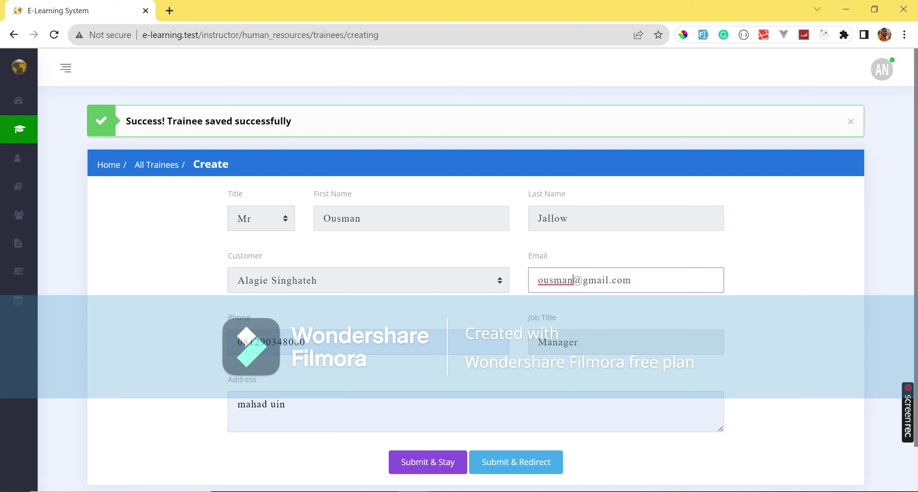
Use the other saved phone number, replace the address, save, and return to All Trainees.
{"action": "left_click", "coordinate": [229, 344]}
{"action": "key", "text": "Down"}
{"action": "key", "text": "Return"}
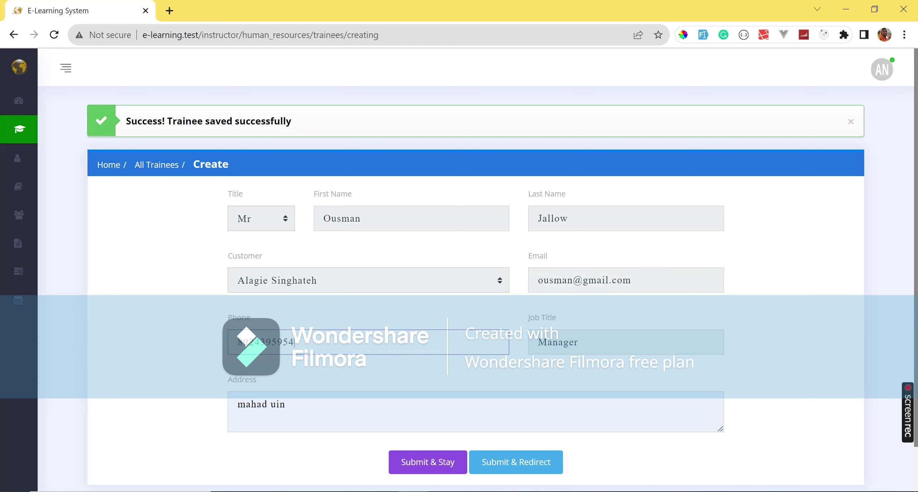
{"action": "left_click", "coordinate": [250, 375]}
{"action": "type", "text": "Latrikunda Sabiji"}
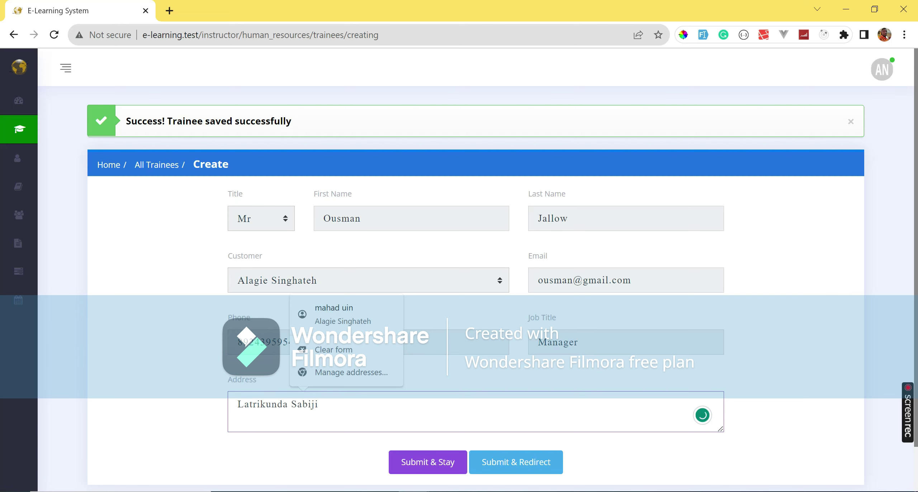
{"action": "key", "text": "Escape"}
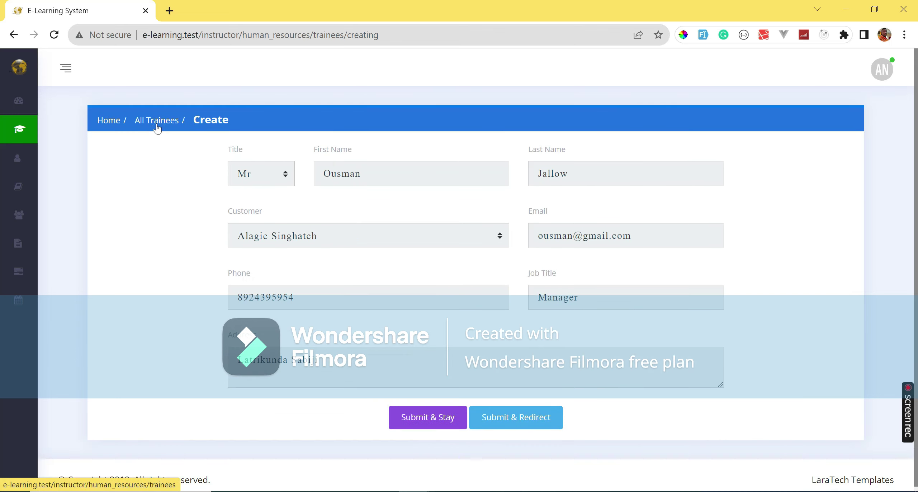
{"action": "left_click", "coordinate": [157, 126]}
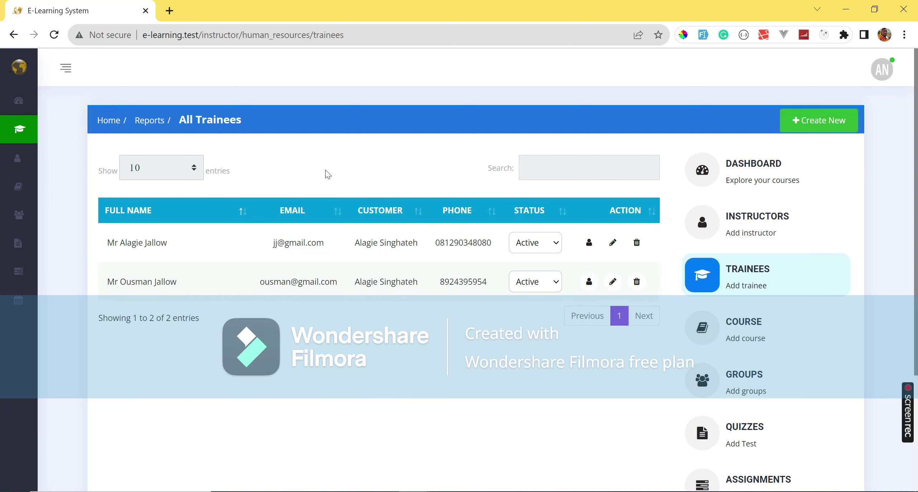
Search 'mailtrap' in a new tab and open the Mailtrap log-in page from the results.
{"action": "left_click", "coordinate": [169, 10]}
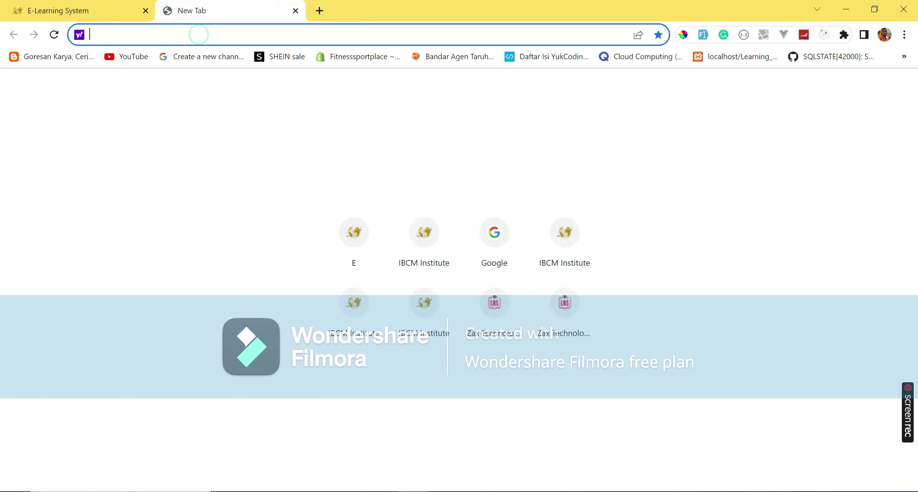
{"action": "type", "text": "mailtra"}
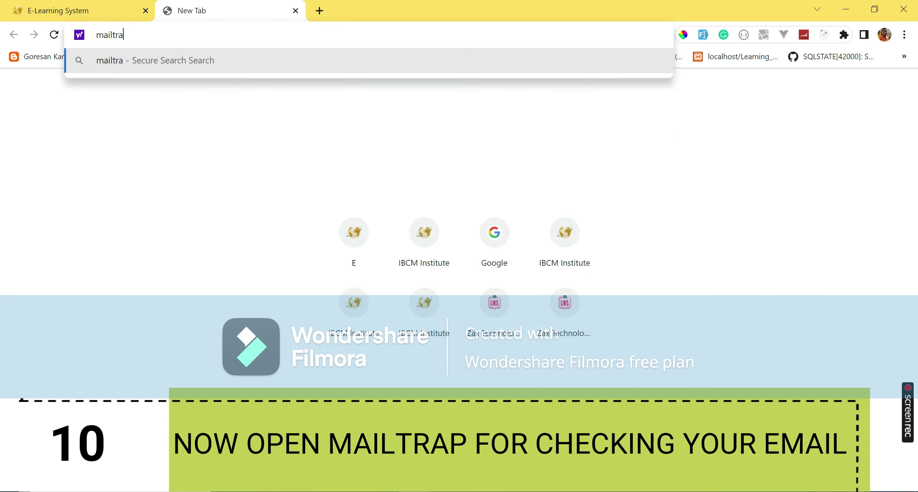
{"action": "type", "text": "p"}
{"action": "key", "text": "Return"}
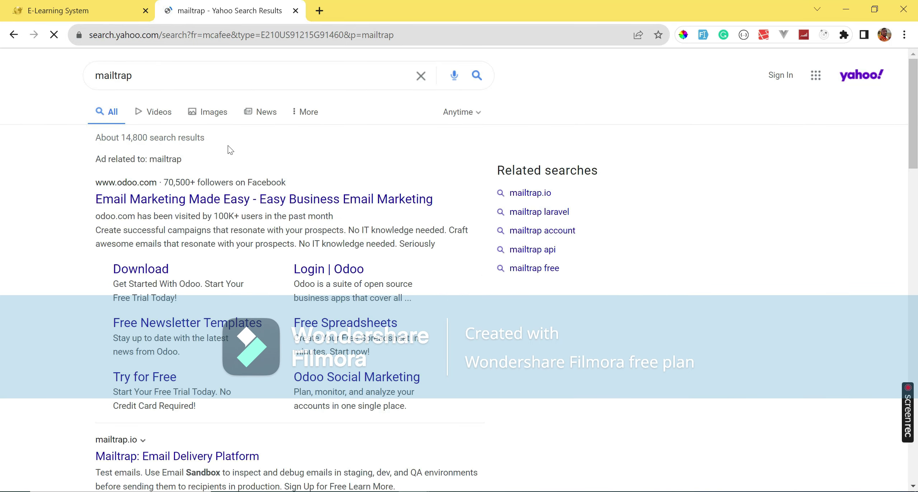
{"action": "scroll", "coordinate": [228, 149], "scroll_direction": "down", "scroll_amount": 5}
{"action": "left_click", "coordinate": [141, 385]}
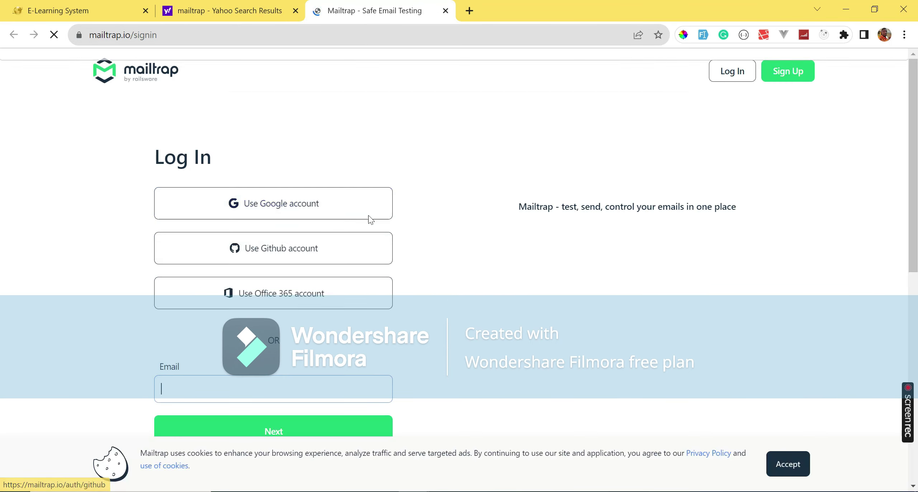
Sign in with Google, empty My Inbox, refresh, and open the Account Confirmation email.
{"action": "left_click", "coordinate": [270, 204]}
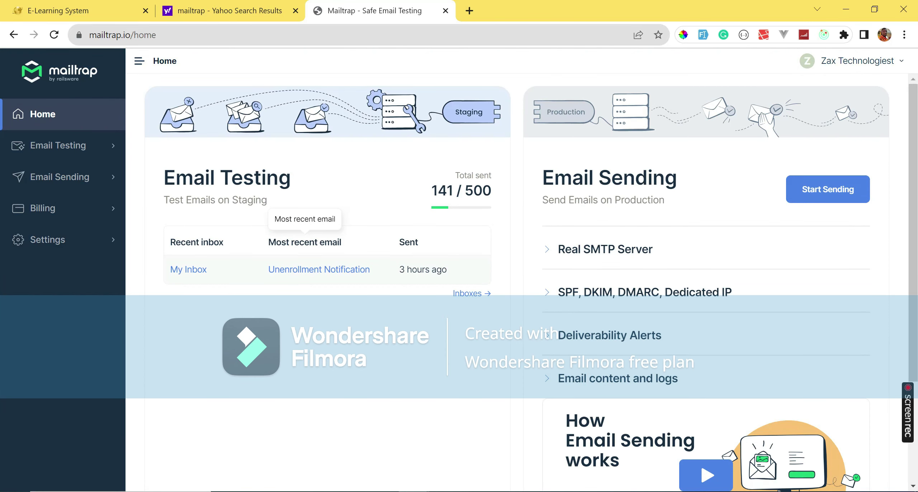
{"action": "left_click", "coordinate": [188, 269]}
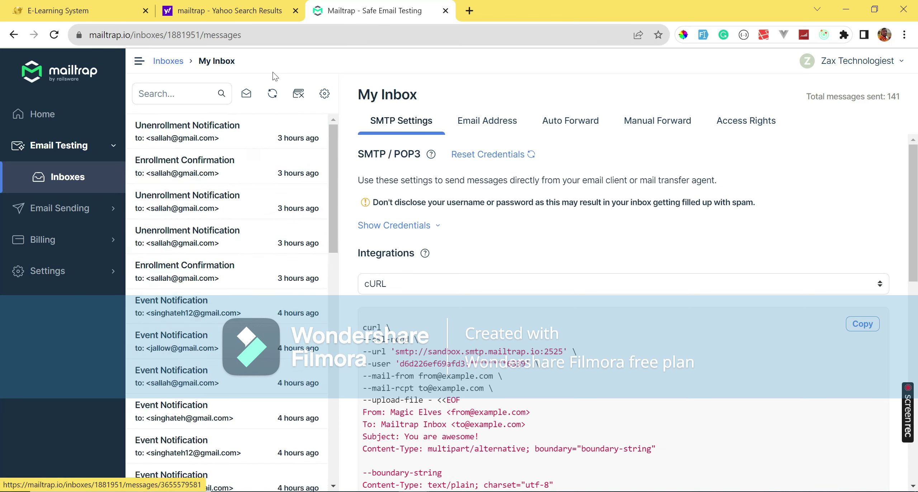
{"action": "left_click", "coordinate": [298, 94]}
{"action": "left_click", "coordinate": [520, 104]}
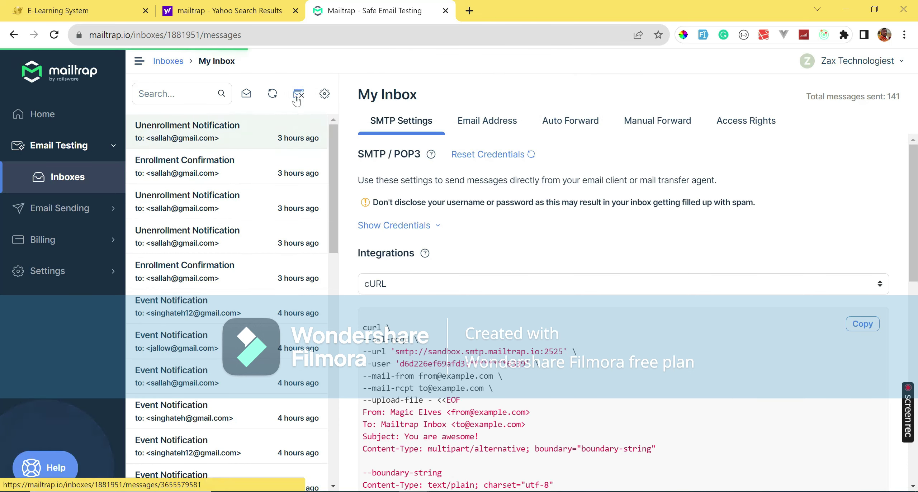
{"action": "left_click", "coordinate": [273, 94]}
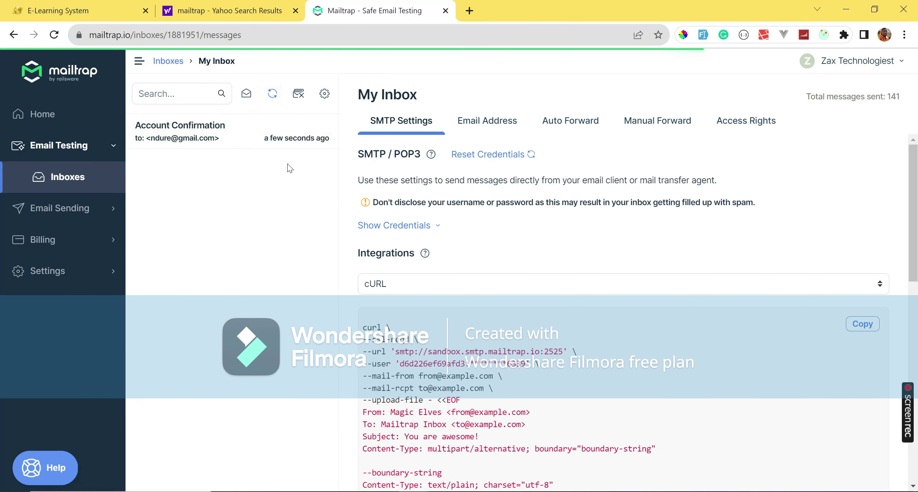
{"action": "left_click", "coordinate": [235, 147]}
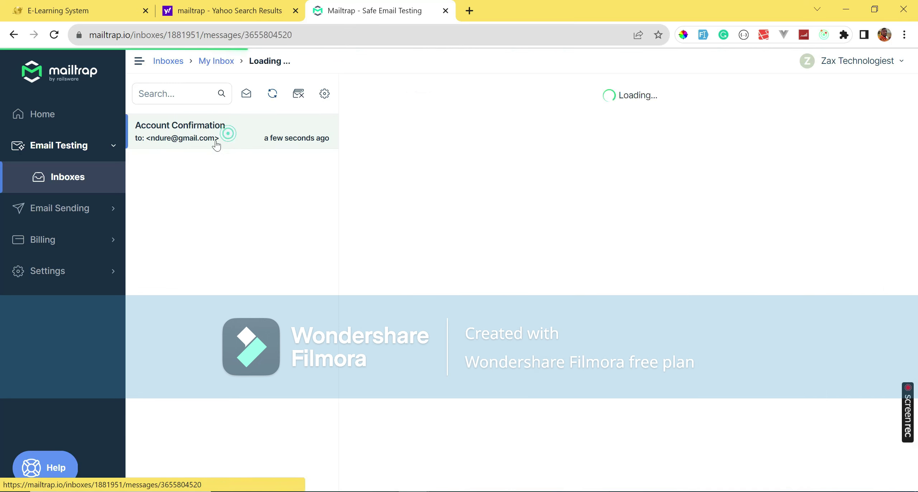
Read the Account Confirmation email and both Welcome Emails, then close the Yahoo search tab.
{"action": "scroll", "coordinate": [605, 315], "scroll_direction": "down", "scroll_amount": 2}
{"action": "scroll", "coordinate": [605, 315], "scroll_direction": "down", "scroll_amount": 2}
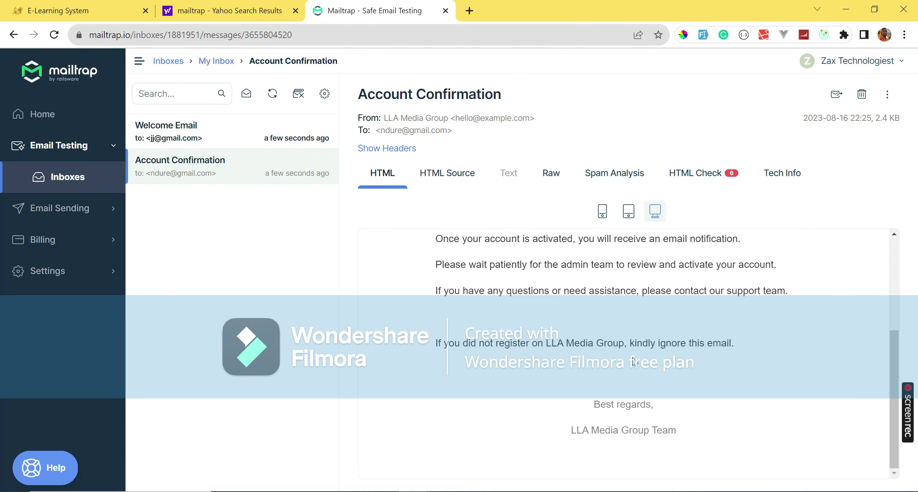
{"action": "scroll", "coordinate": [605, 315], "scroll_direction": "up", "scroll_amount": 5}
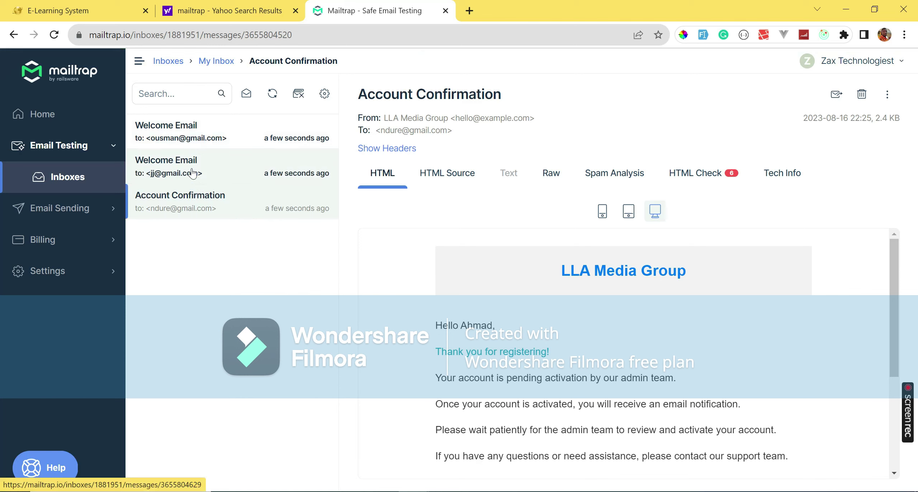
{"action": "left_click", "coordinate": [192, 167]}
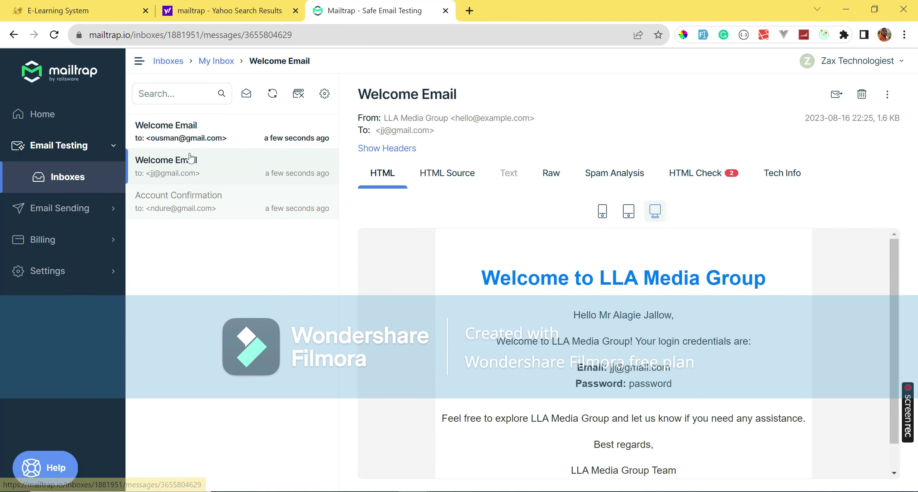
{"action": "left_click", "coordinate": [190, 133]}
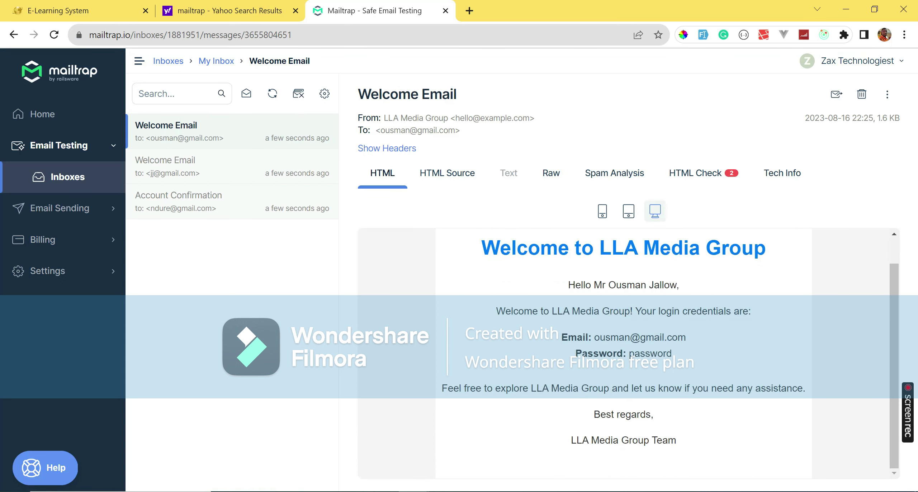
{"action": "scroll", "coordinate": [704, 395], "scroll_direction": "up", "scroll_amount": 2}
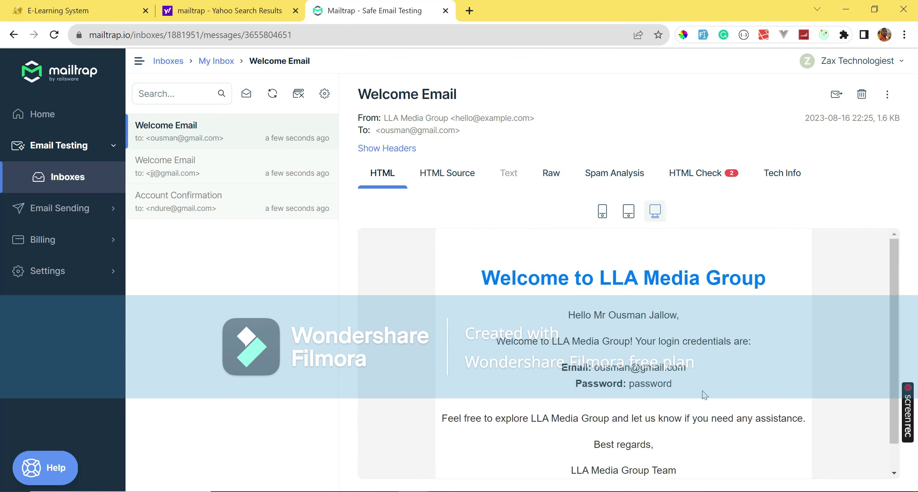
{"action": "left_click", "coordinate": [296, 10]}
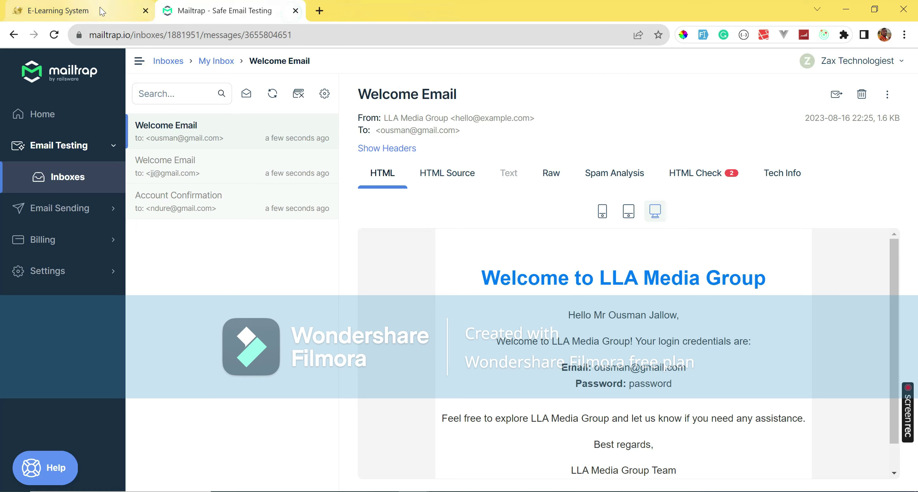
Start a new instructor titled Mr with first and last name in the Sales department.
{"action": "left_click", "coordinate": [72, 10]}
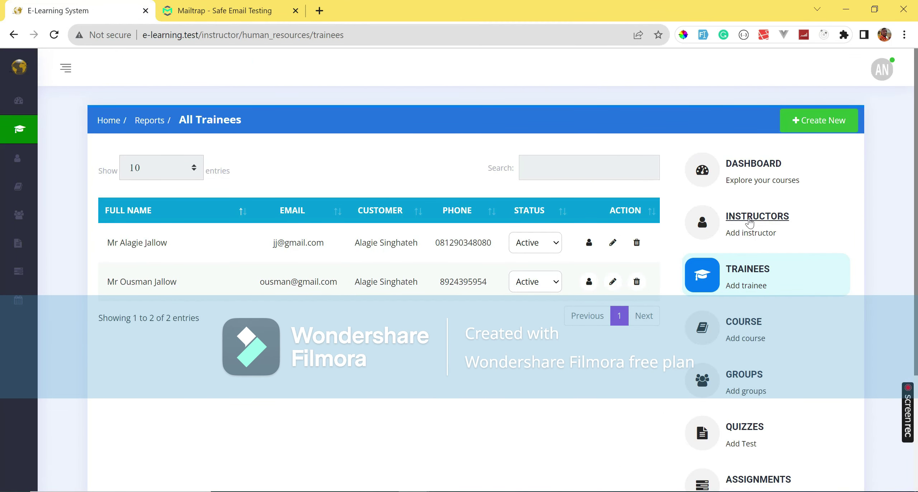
{"action": "left_click", "coordinate": [758, 234]}
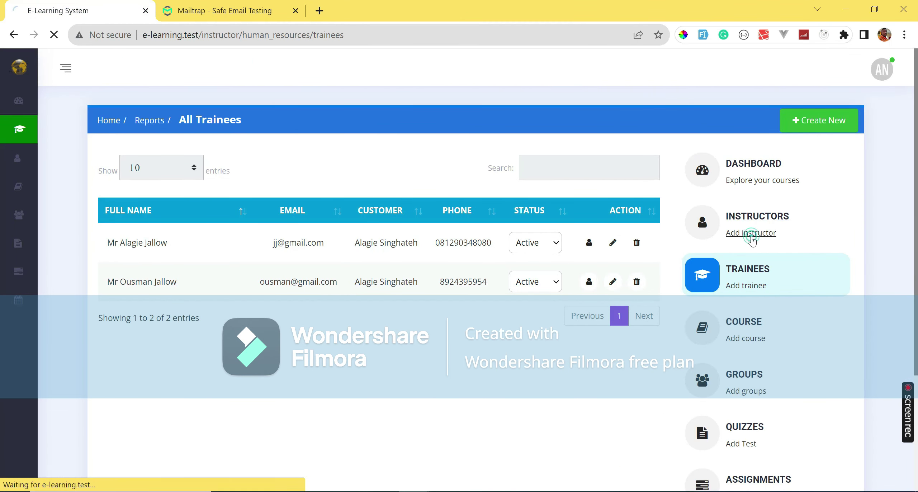
{"action": "left_click", "coordinate": [264, 174]}
{"action": "left_click", "coordinate": [251, 207]}
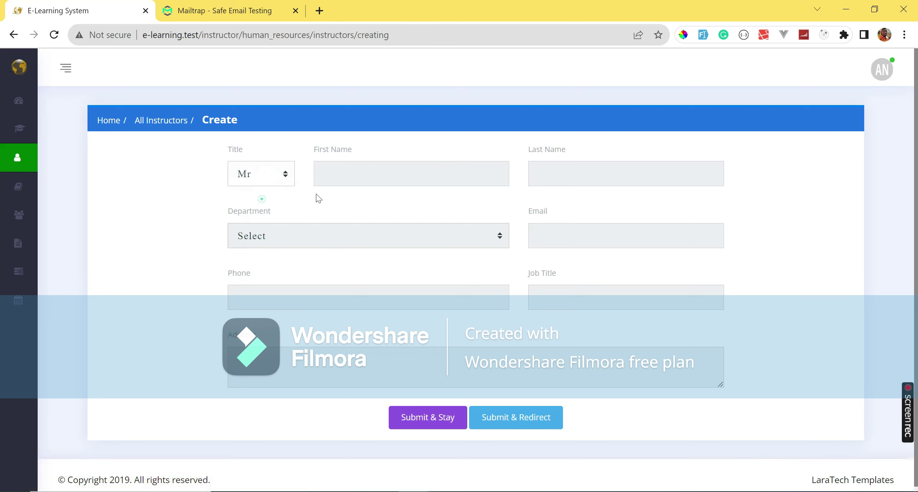
{"action": "left_click", "coordinate": [370, 173]}
{"action": "key", "text": "Tab"}
{"action": "key", "text": "Tab"}
{"action": "left_click", "coordinate": [402, 235]}
{"action": "left_click", "coordinate": [379, 265]}
Enter the instructor's e-mail, phone and job title Teacher, save, then open the group form.
{"action": "left_click", "coordinate": [565, 235]}
{"action": "type", "text": "fatajo"}
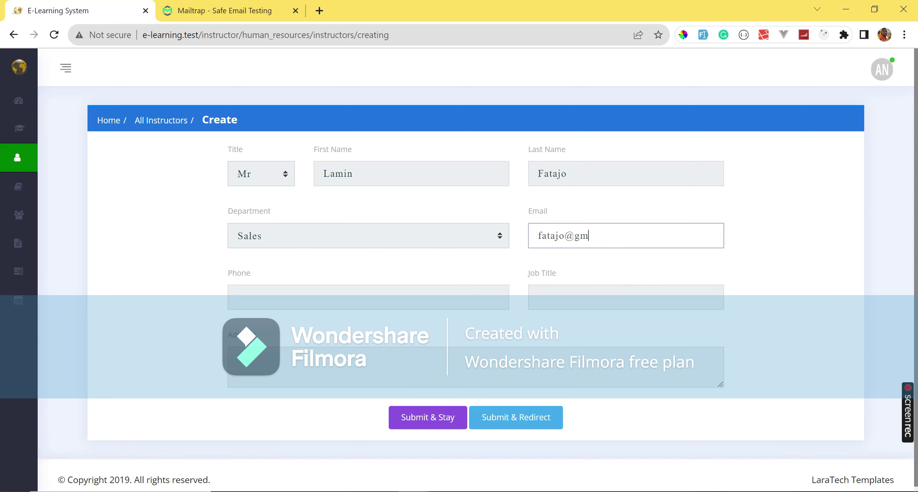
{"action": "left_click", "coordinate": [434, 292]}
{"action": "key", "text": "Tab"}
{"action": "type", "text": "Tea"}
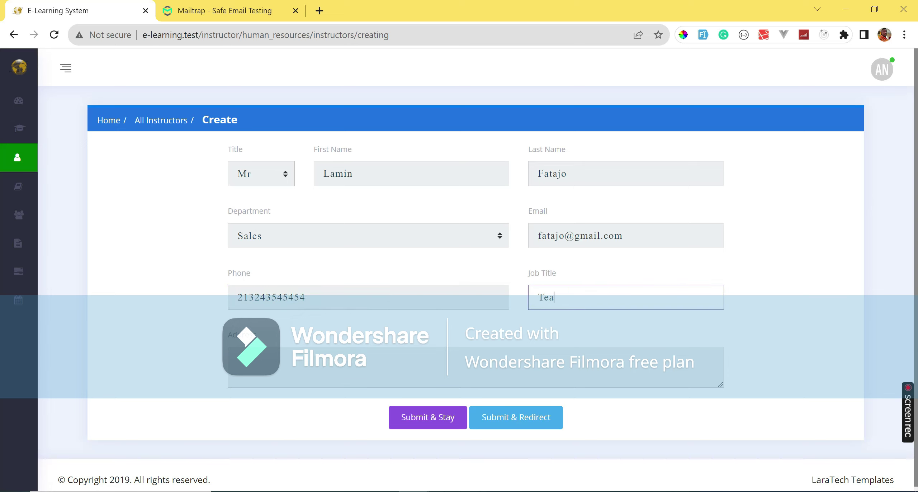
{"action": "type", "text": "cher"}
{"action": "key", "text": "Tab"}
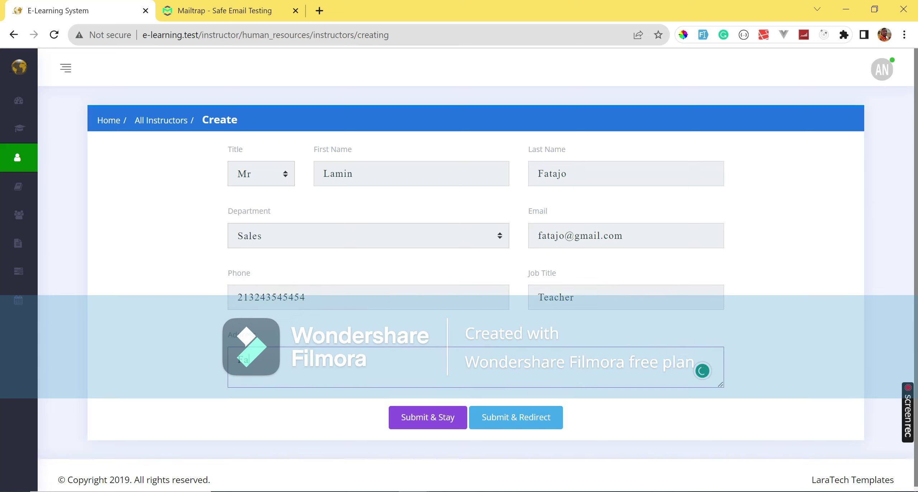
{"action": "left_click", "coordinate": [545, 423]}
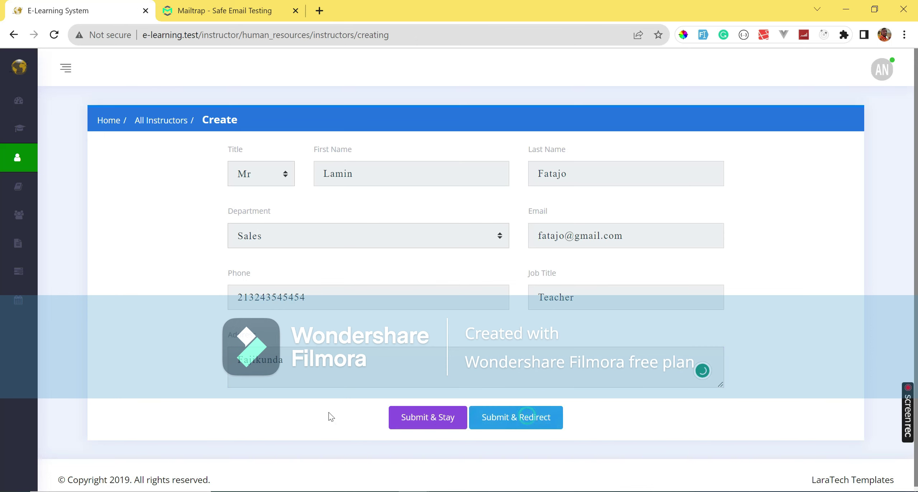
{"action": "left_click", "coordinate": [176, 171]}
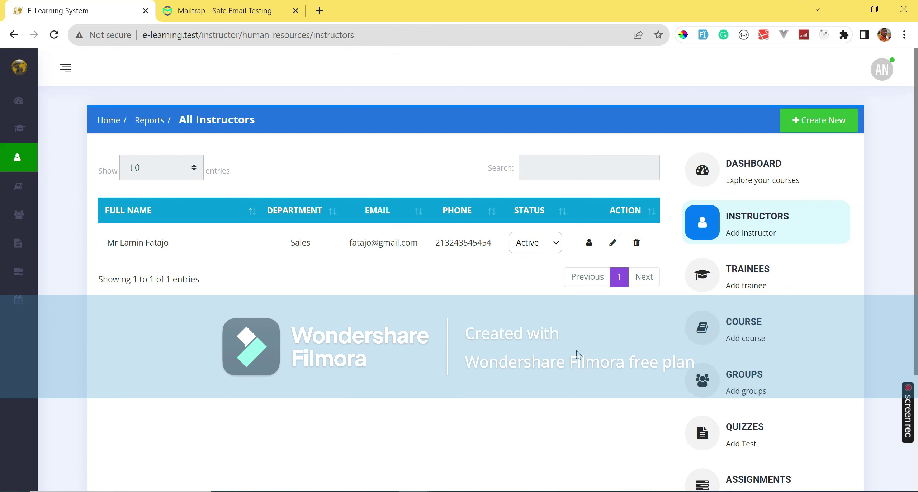
{"action": "scroll", "coordinate": [758, 298], "scroll_direction": "down", "scroll_amount": 3}
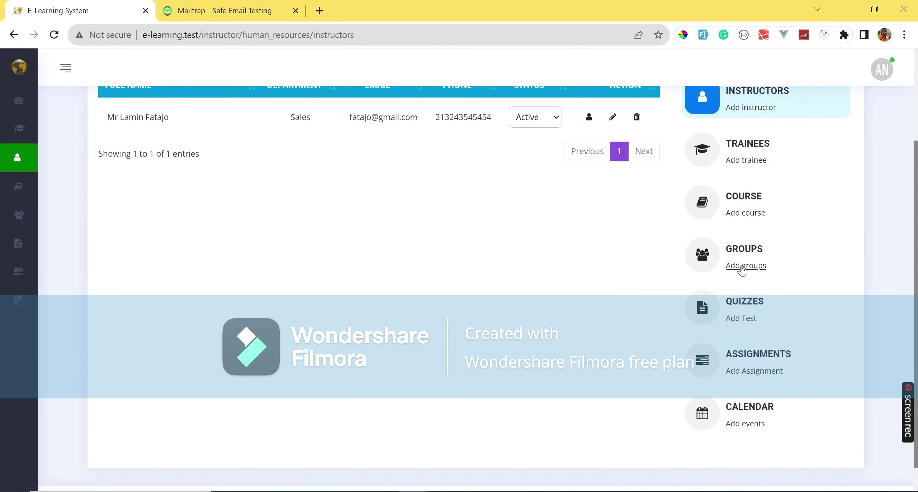
{"action": "left_click", "coordinate": [742, 267]}
Fill in name Group 1, description 'this is a test group for group 1', price 20, and try saving.
{"action": "type", "text": "Grou"}
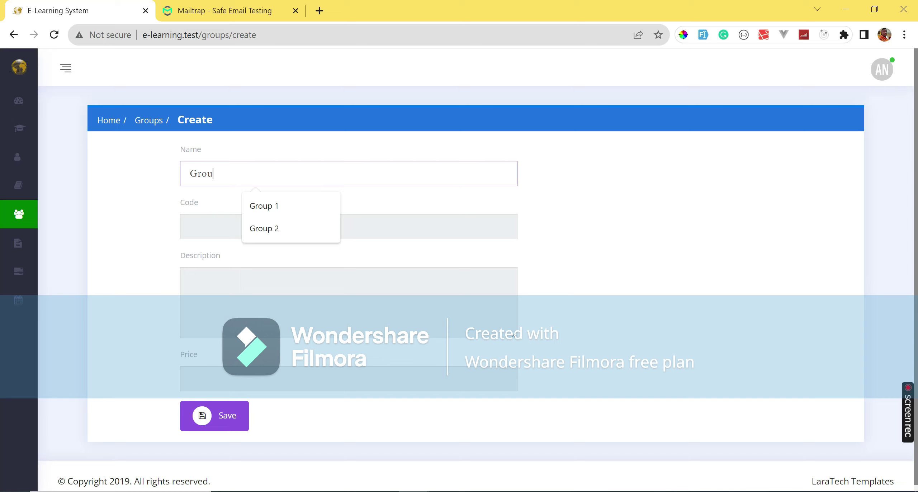
{"action": "type", "text": "p 1"}
{"action": "left_click", "coordinate": [264, 206]}
{"action": "left_click", "coordinate": [283, 222]}
{"action": "left_click", "coordinate": [266, 203]}
{"action": "left_click", "coordinate": [243, 281]}
{"action": "type", "text": "this is"}
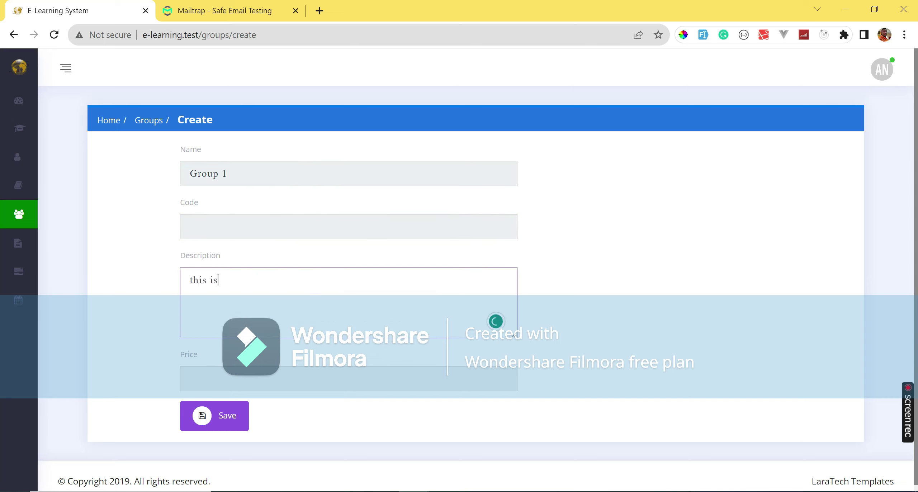
{"action": "type", "text": " a test group for group 1"}
{"action": "left_click", "coordinate": [243, 382]}
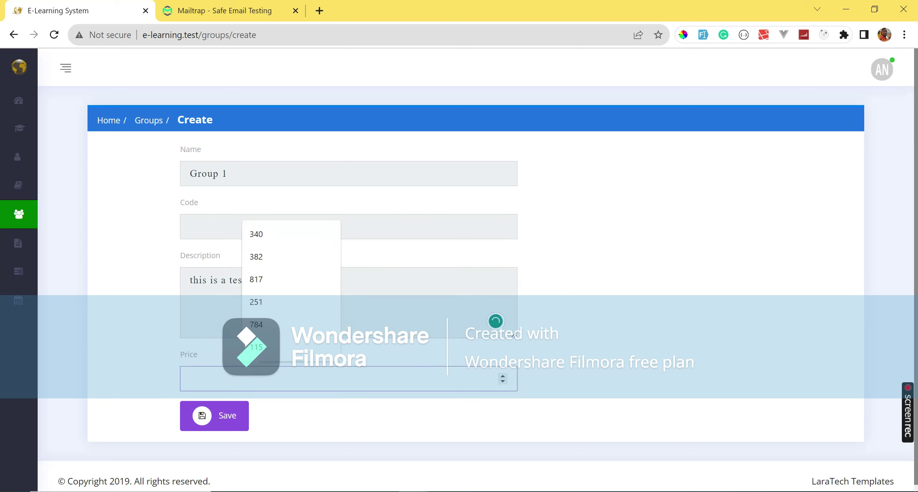
{"action": "type", "text": "20"}
{"action": "left_click", "coordinate": [254, 414]}
Fill in the required group code, change the price to 0, and save the group.
{"action": "left_click", "coordinate": [239, 220]}
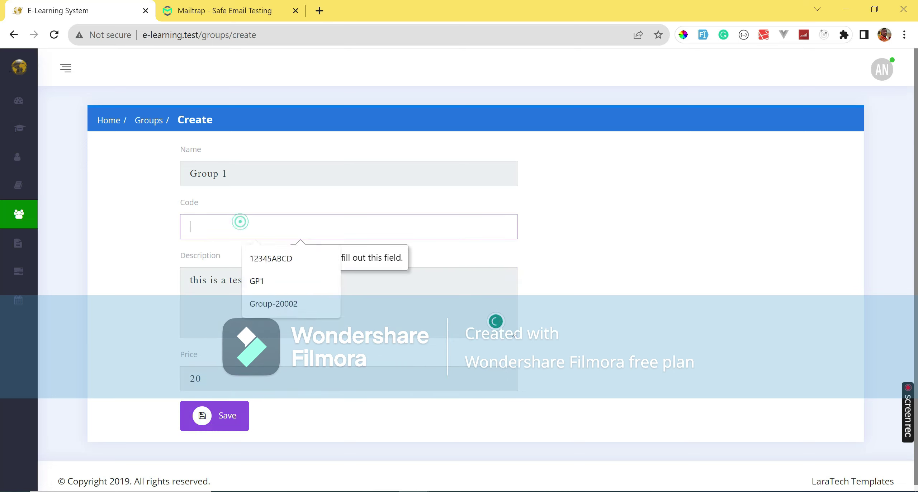
{"action": "type", "text": "1234"}
{"action": "key", "text": "Tab"}
{"action": "type", "text": "0"}
{"action": "left_click", "coordinate": [208, 415]}
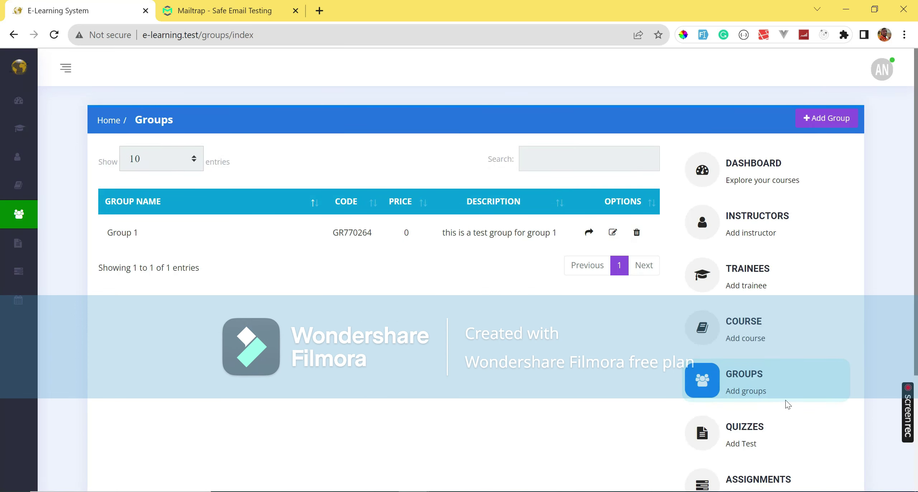
{"action": "scroll", "coordinate": [750, 398], "scroll_direction": "down", "scroll_amount": 2}
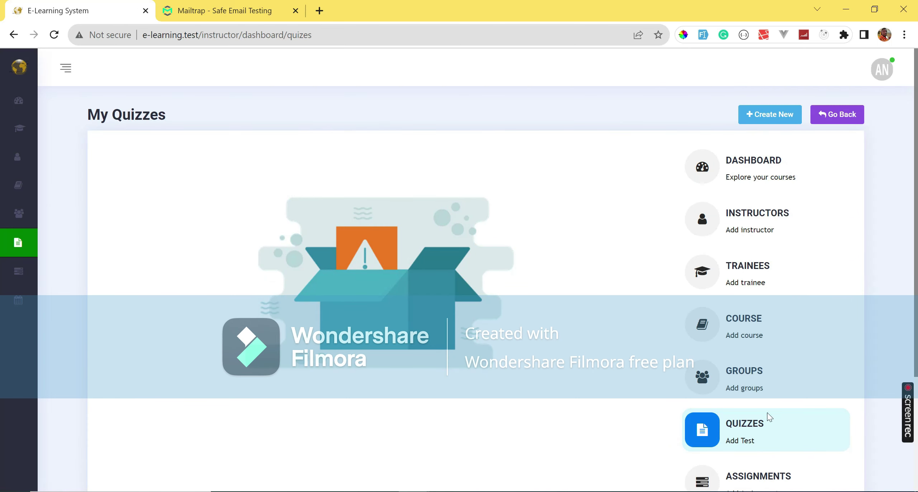
Start a new test for the Category 3 course, Topic 1, Lesson 1.
{"action": "left_click", "coordinate": [741, 441]}
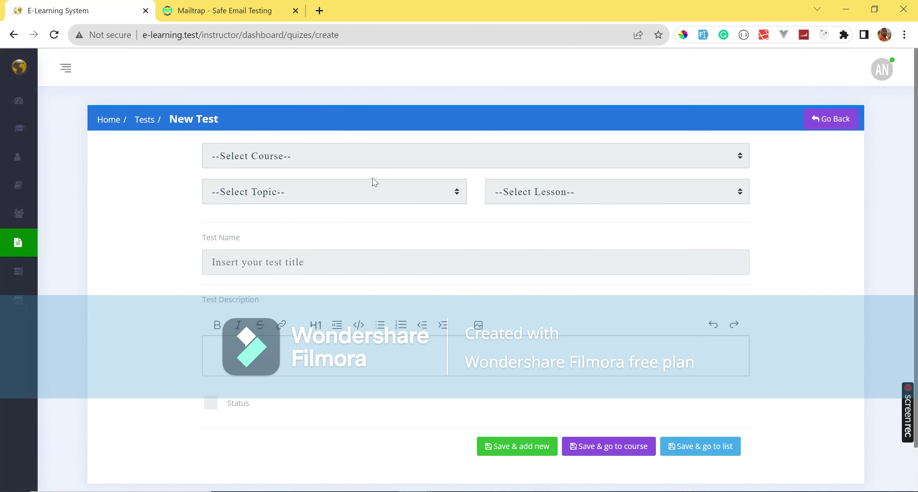
{"action": "left_click", "coordinate": [348, 156]}
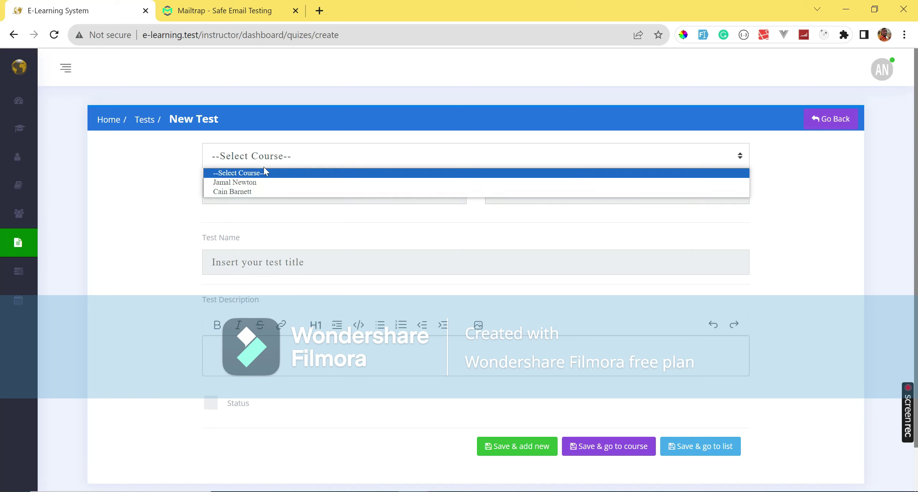
{"action": "left_click", "coordinate": [267, 183]}
{"action": "left_click", "coordinate": [299, 190]}
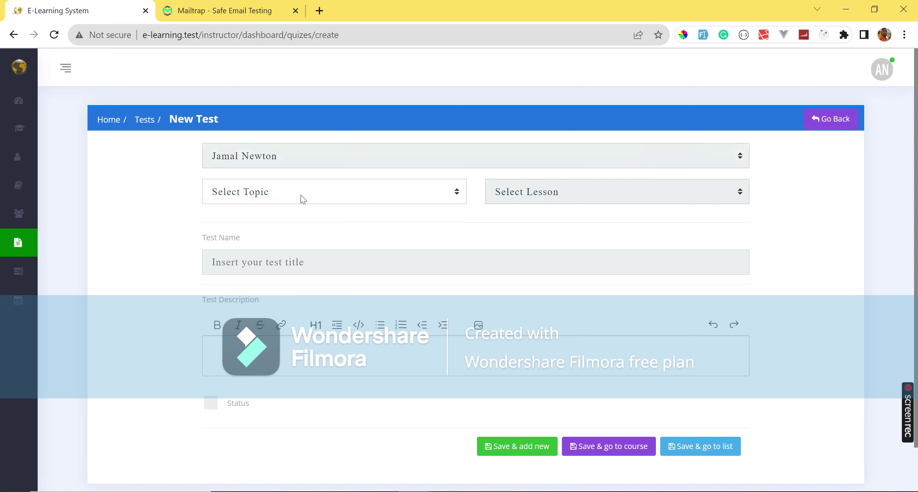
{"action": "left_click", "coordinate": [287, 160]}
{"action": "left_click", "coordinate": [277, 190]}
{"action": "left_click", "coordinate": [281, 189]}
{"action": "left_click", "coordinate": [276, 219]}
{"action": "left_click", "coordinate": [571, 196]}
{"action": "left_click", "coordinate": [548, 220]}
Name the test Test 1, add a description, mark it active, and save.
{"action": "left_click", "coordinate": [467, 264]}
{"action": "type", "text": "Test 1"}
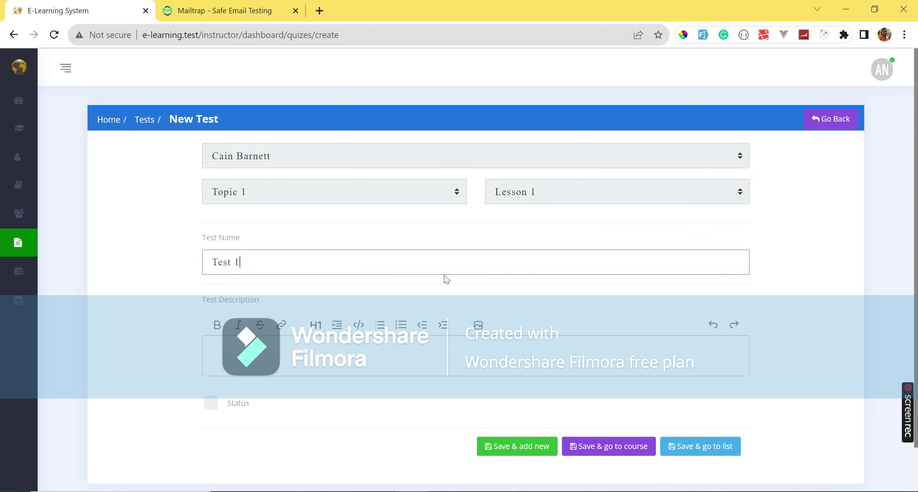
{"action": "left_click", "coordinate": [425, 359]}
{"action": "type", "text": "new"}
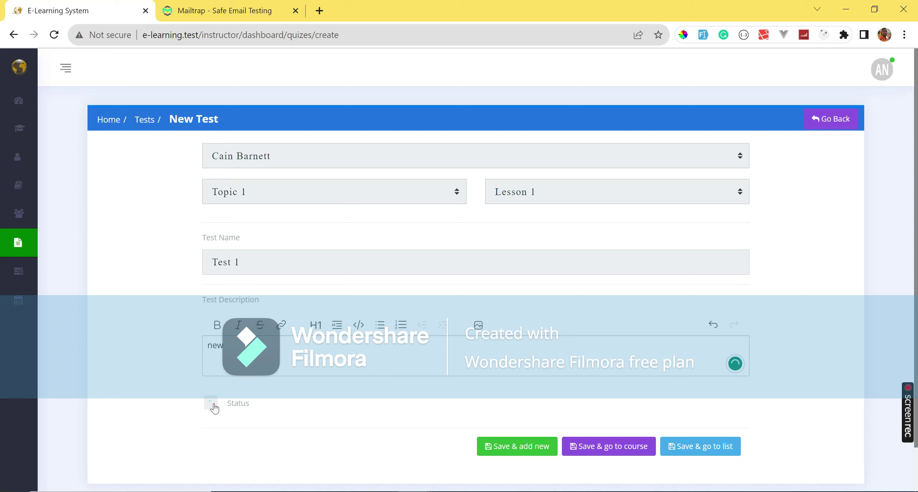
{"action": "left_click", "coordinate": [211, 403]}
{"action": "left_click", "coordinate": [617, 453]}
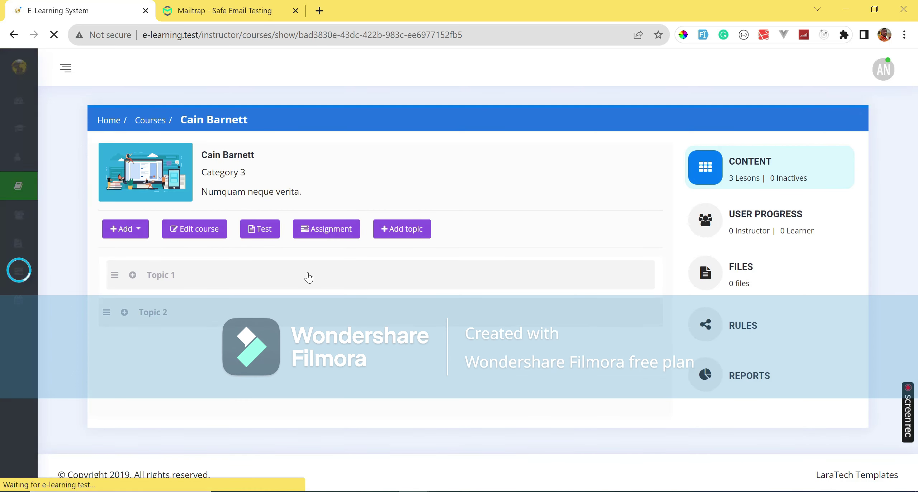
Enroll the first trainee in the Cain Barnett course and view the confirmation email in Mailtrap.
{"action": "left_click", "coordinate": [770, 215]}
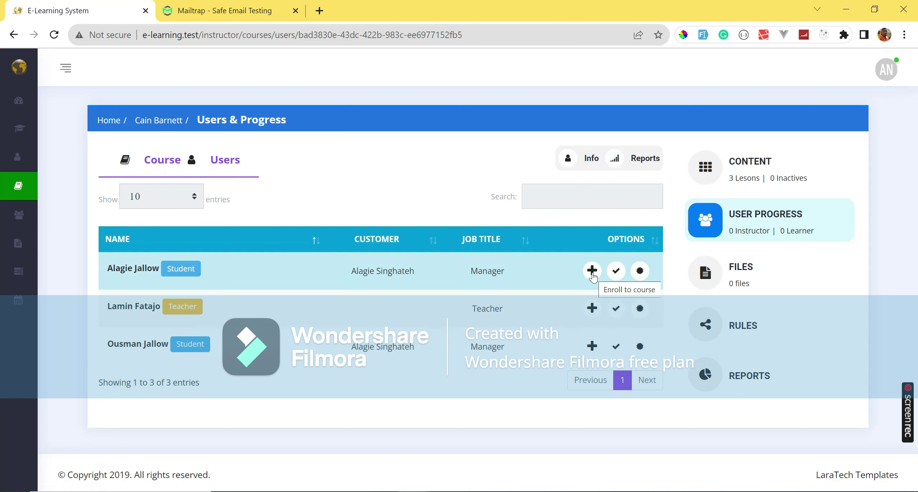
{"action": "left_click", "coordinate": [593, 272]}
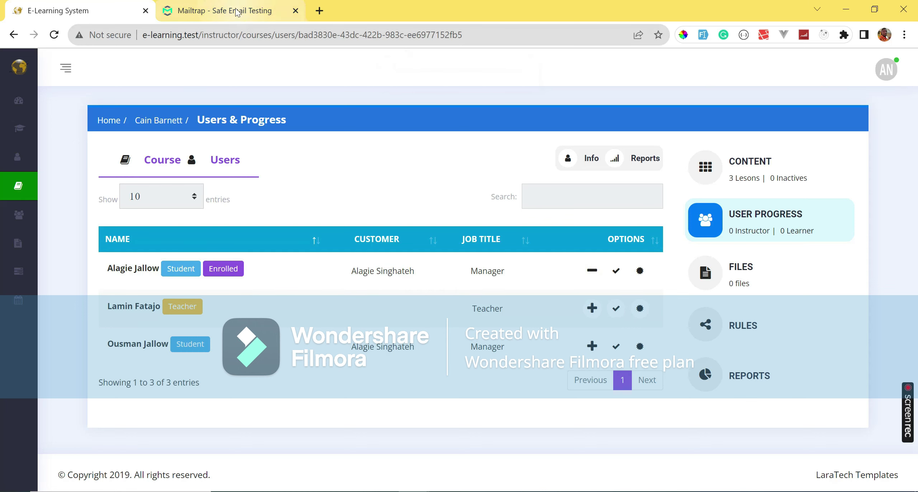
{"action": "left_click", "coordinate": [224, 10]}
{"action": "left_click", "coordinate": [194, 139]}
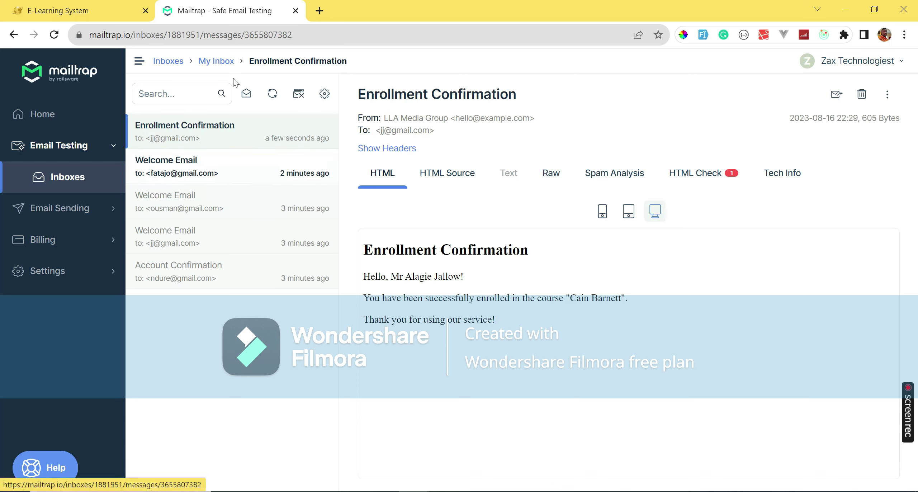
{"action": "left_click", "coordinate": [57, 10]}
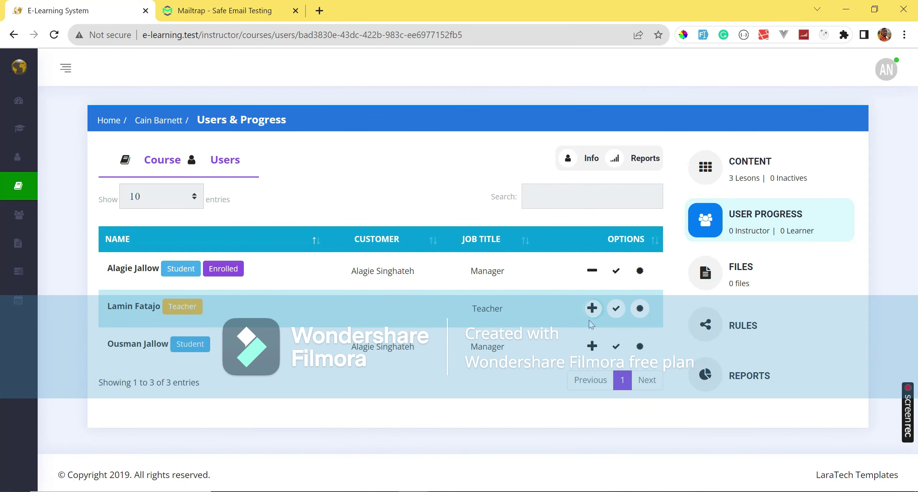
Enroll the instructor and third trainee, check the Mailtrap confirmation, and reload the enrollment counts.
{"action": "left_click", "coordinate": [592, 307]}
{"action": "left_click", "coordinate": [224, 10]}
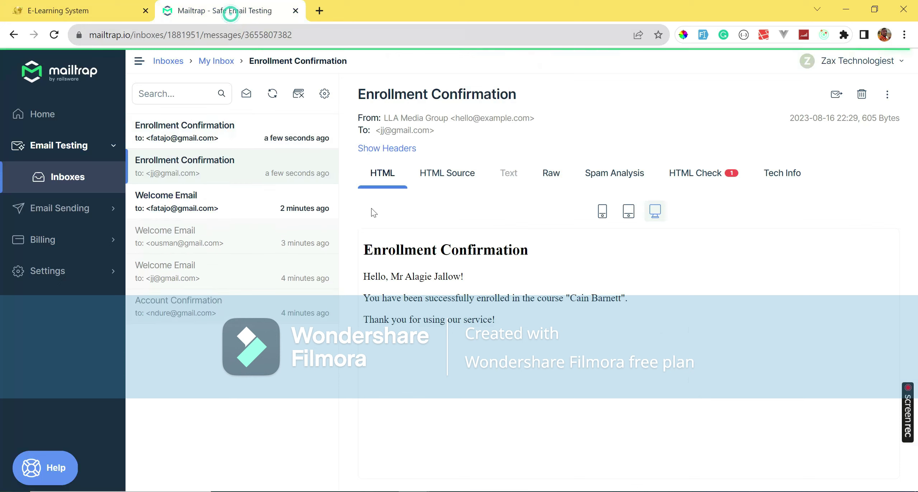
{"action": "left_click", "coordinate": [251, 140]}
{"action": "key", "text": "ctrl+Page_Up"}
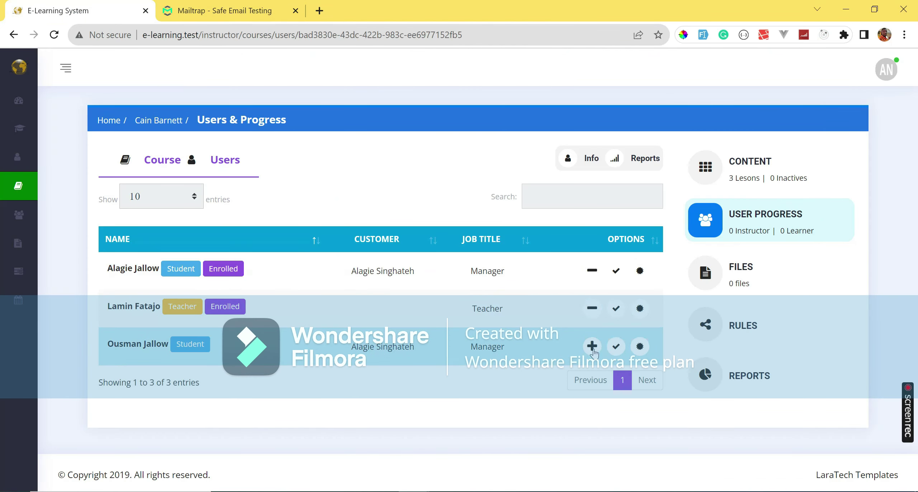
{"action": "left_click", "coordinate": [592, 346]}
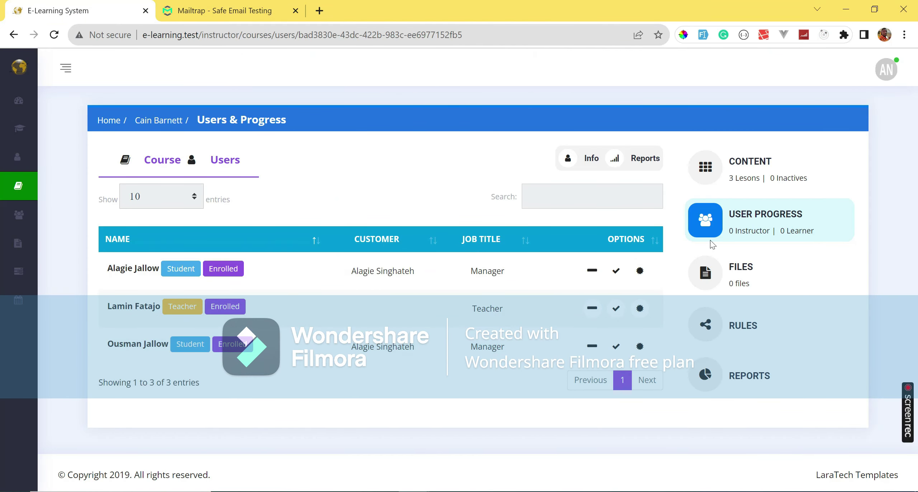
{"action": "left_click", "coordinate": [54, 35]}
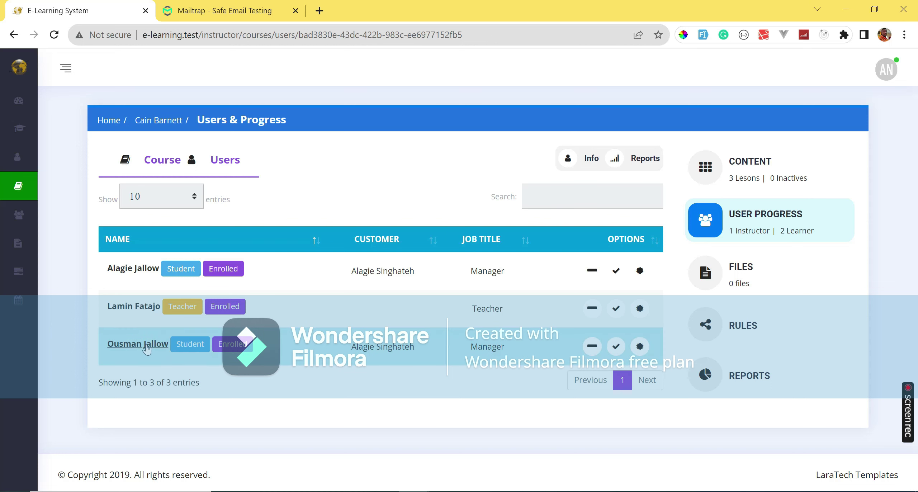
Review the third trainee's progress: yesterday's and custom-period activity, courses, certificates and marks.
{"action": "left_click", "coordinate": [147, 345]}
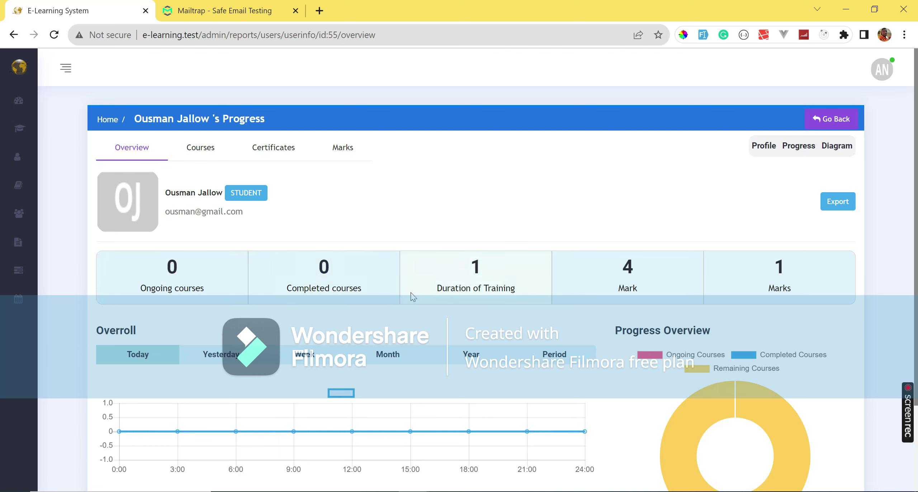
{"action": "scroll", "coordinate": [604, 356], "scroll_direction": "down", "scroll_amount": 3}
{"action": "left_click", "coordinate": [210, 256]}
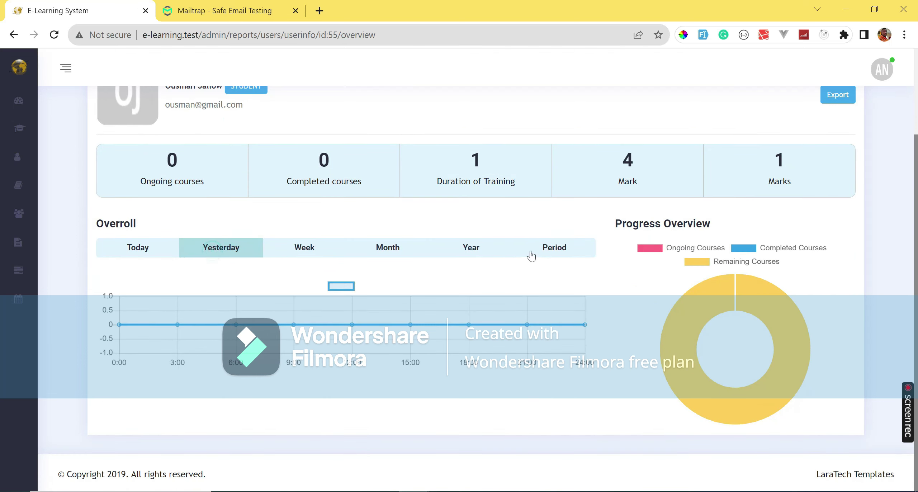
{"action": "left_click", "coordinate": [529, 256]}
{"action": "scroll", "coordinate": [334, 312], "scroll_direction": "up", "scroll_amount": 3}
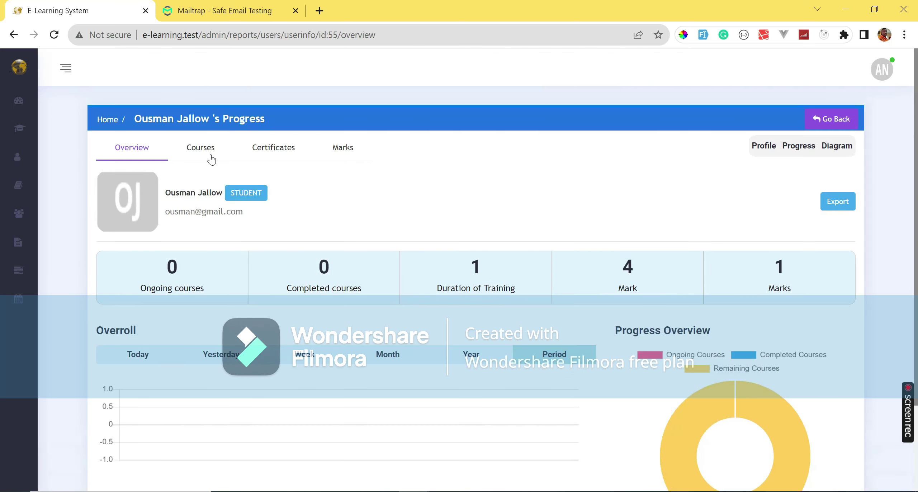
{"action": "left_click", "coordinate": [200, 148]}
{"action": "triple_click", "coordinate": [647, 252]}
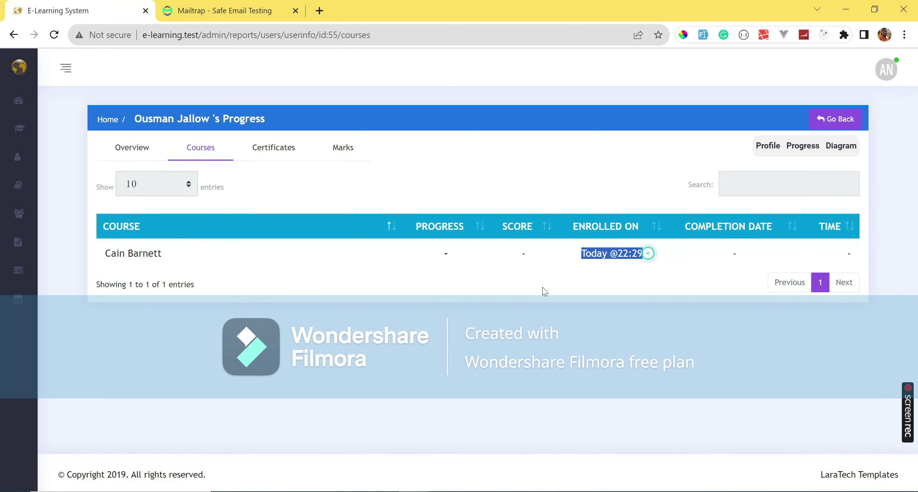
{"action": "left_click", "coordinate": [265, 148]}
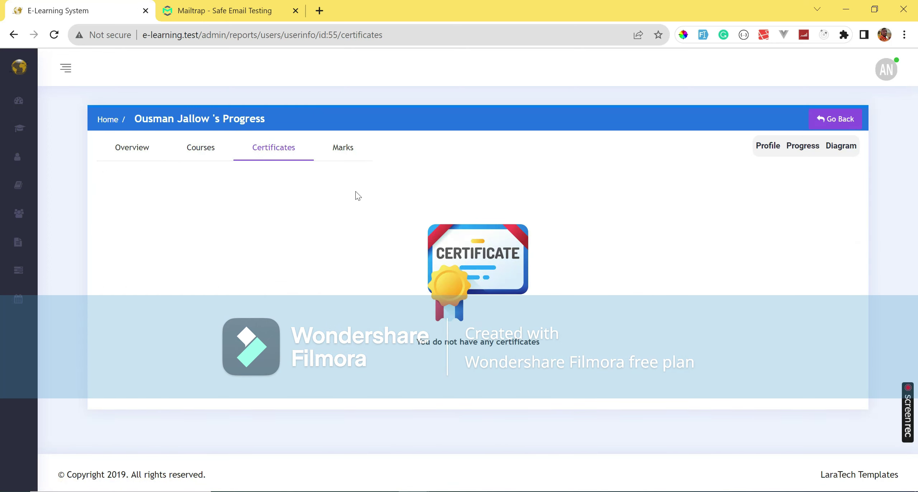
{"action": "left_click", "coordinate": [343, 148]}
{"action": "left_click", "coordinate": [157, 158]}
Browse the trainee's profile Courses, Group, Files and Information tabs, then return to the instructor dashboard.
{"action": "left_click", "coordinate": [766, 147]}
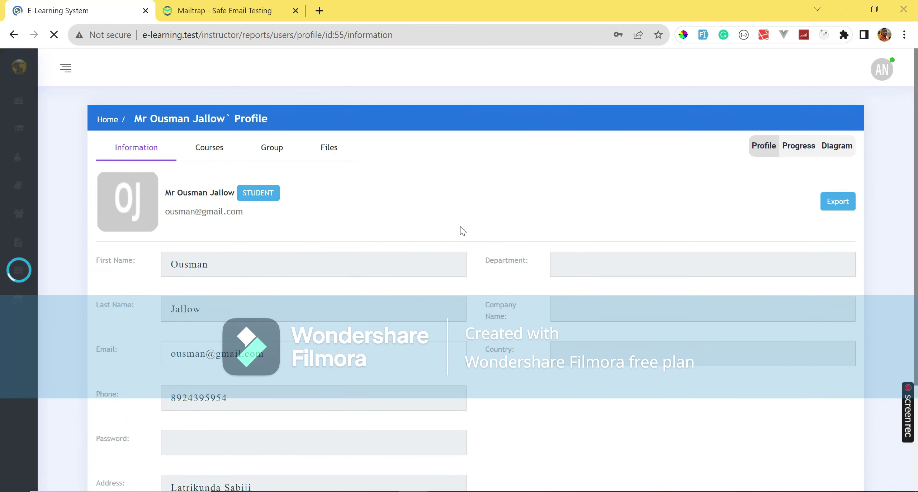
{"action": "scroll", "coordinate": [462, 230], "scroll_direction": "down", "scroll_amount": 3}
{"action": "scroll", "coordinate": [462, 229], "scroll_direction": "up", "scroll_amount": 3}
{"action": "left_click", "coordinate": [211, 143]}
{"action": "left_click", "coordinate": [272, 147]}
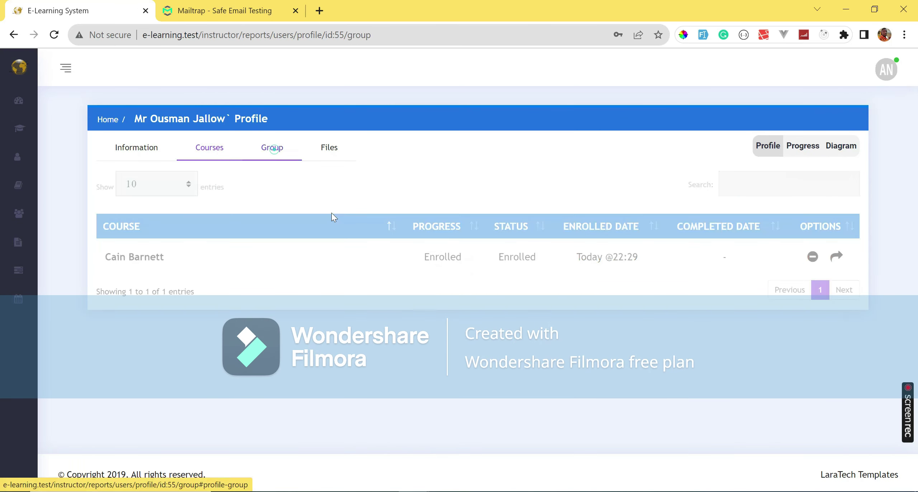
{"action": "left_click", "coordinate": [328, 152]}
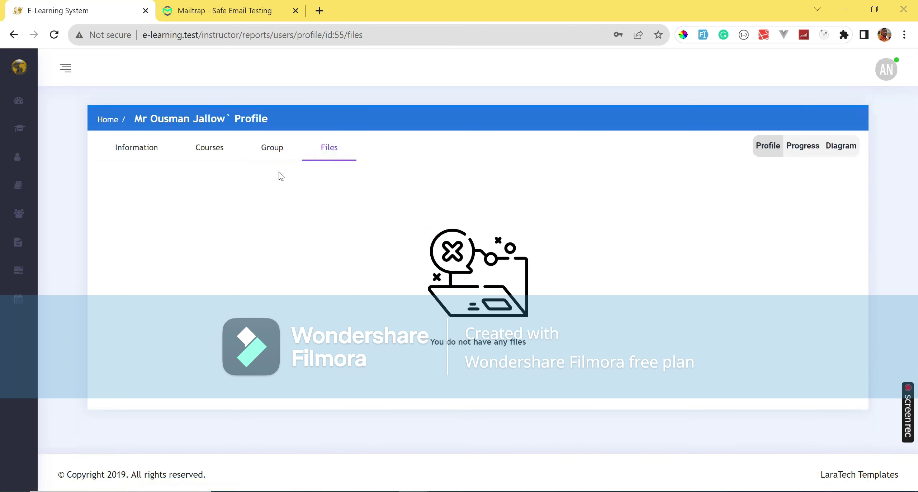
{"action": "left_click", "coordinate": [145, 150]}
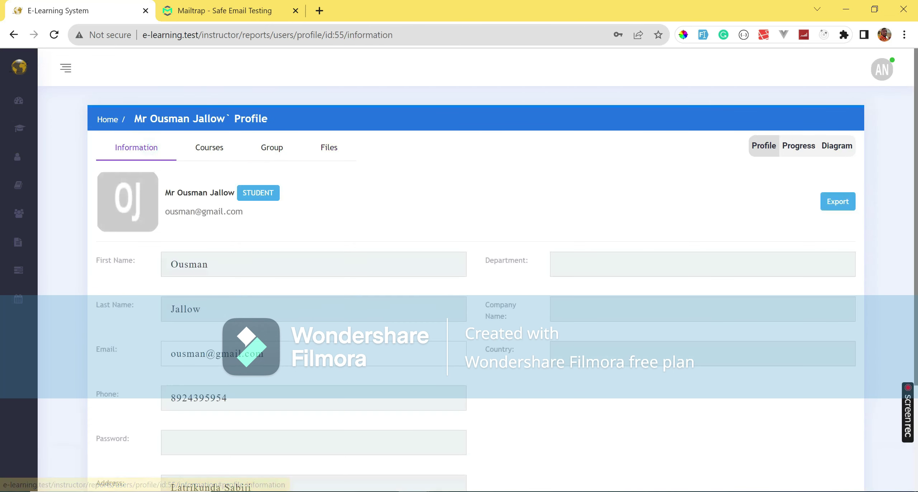
{"action": "left_click", "coordinate": [798, 145]}
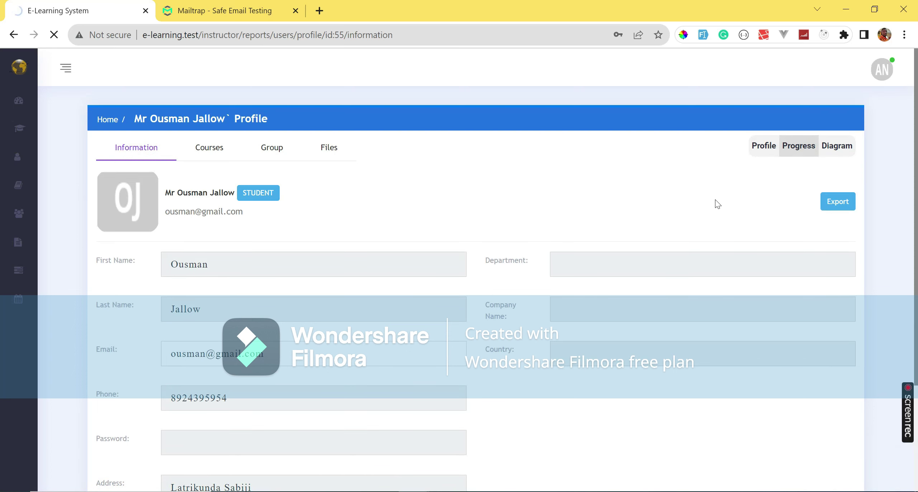
{"action": "left_click", "coordinate": [107, 119]}
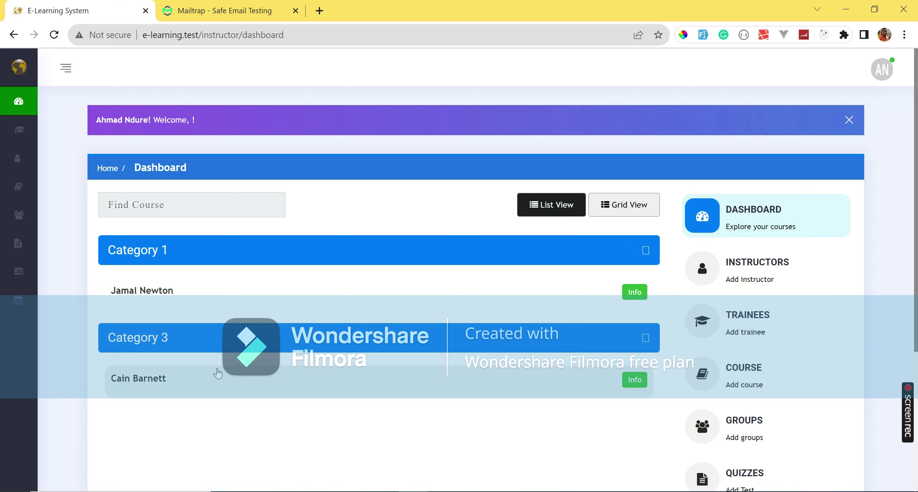
Toggle the dashboard courses between grid and list views, ending on grid cards.
{"action": "left_click", "coordinate": [624, 205]}
{"action": "left_click", "coordinate": [565, 212]}
{"action": "left_click", "coordinate": [631, 207]}
{"action": "scroll", "coordinate": [752, 369], "scroll_direction": "down", "scroll_amount": 3}
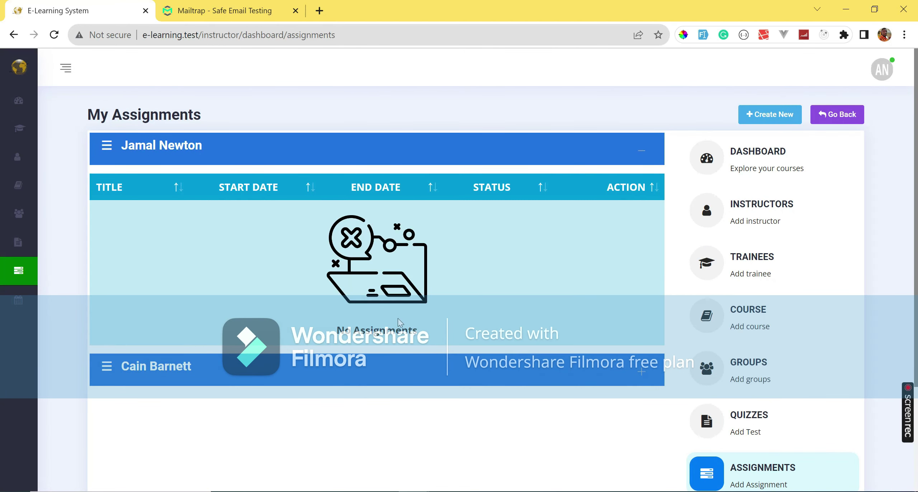
Start a new assignment for the Category 3 course with all students checked.
{"action": "left_click", "coordinate": [773, 121]}
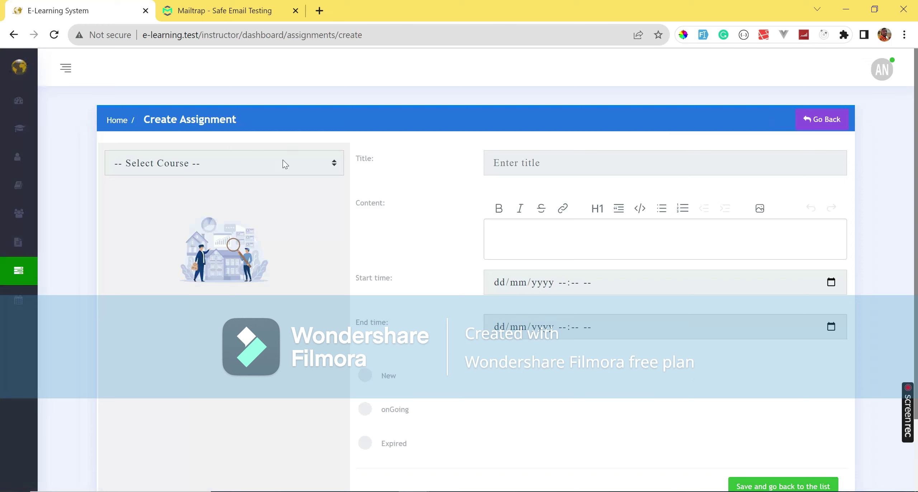
{"action": "left_click", "coordinate": [280, 162]}
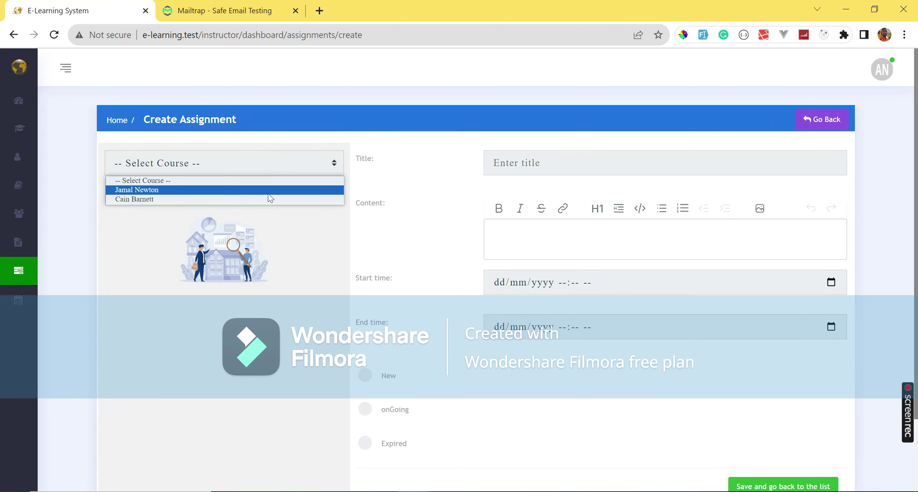
{"action": "left_click", "coordinate": [269, 199]}
{"action": "left_click", "coordinate": [127, 290]}
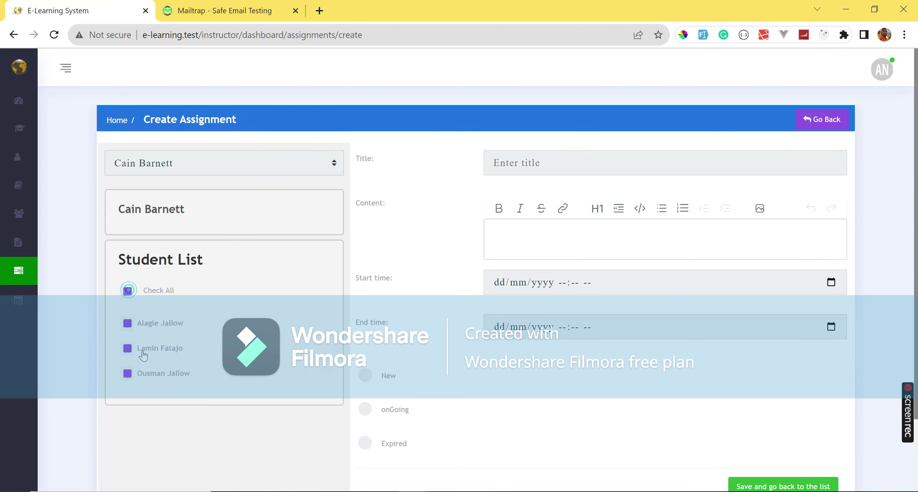
{"action": "left_click", "coordinate": [128, 324]}
Enter the title 'New Assignment for Newbies' and content 'this is a test'.
{"action": "left_click", "coordinate": [539, 168]}
{"action": "type", "text": "New Assignment for Newbies"}
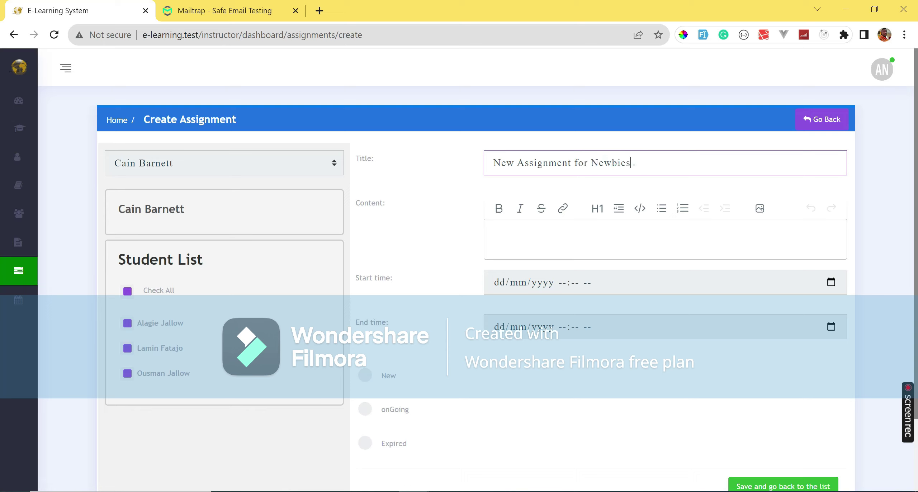
{"action": "left_click", "coordinate": [619, 241]}
{"action": "type", "text": "this is a test"}
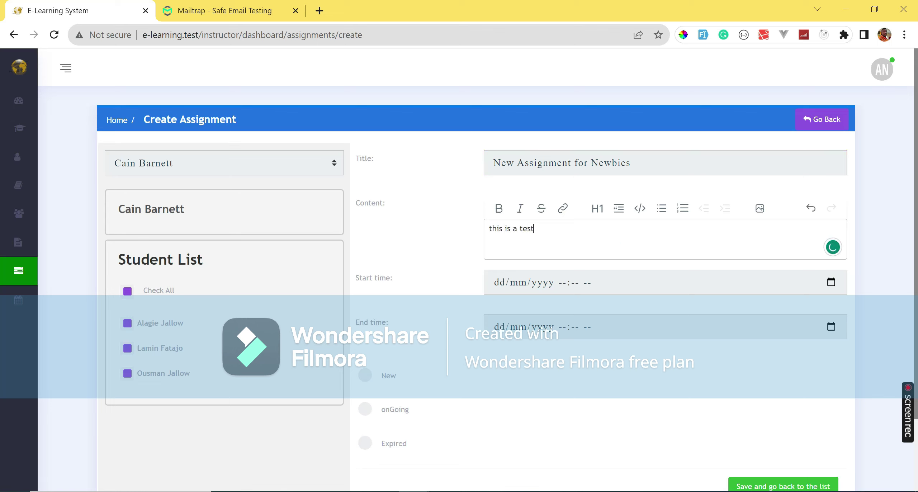